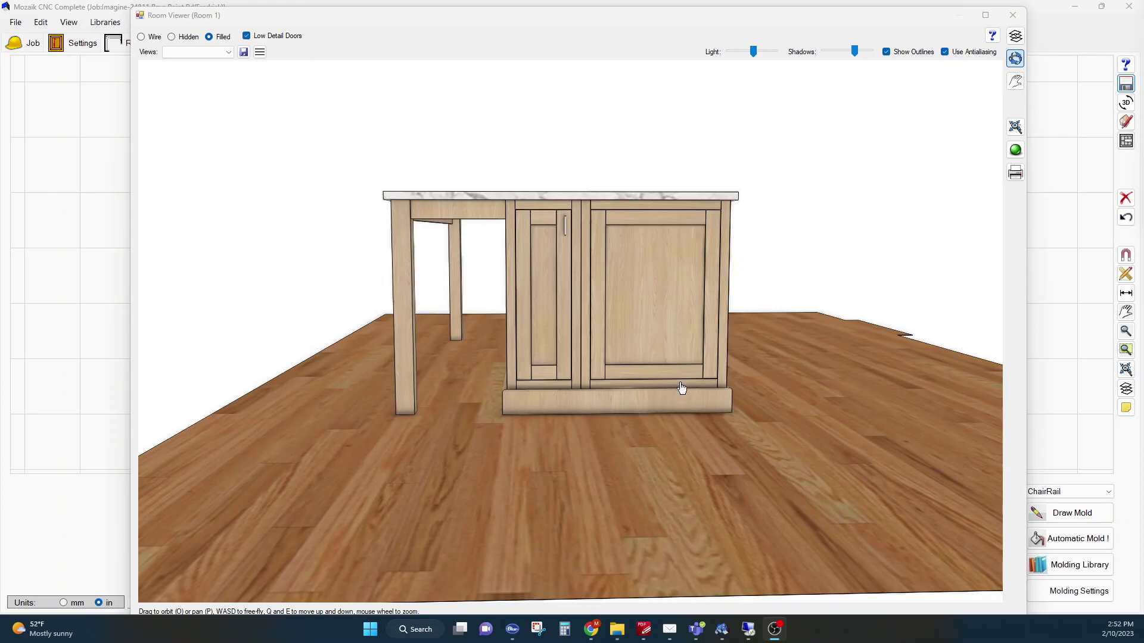
Step: Close the island's 3D room view and open the Island Elevations page in MultiPrint
{"action": "left_click_drag", "start_coordinate": [684, 388], "coordinate": [663, 393]}
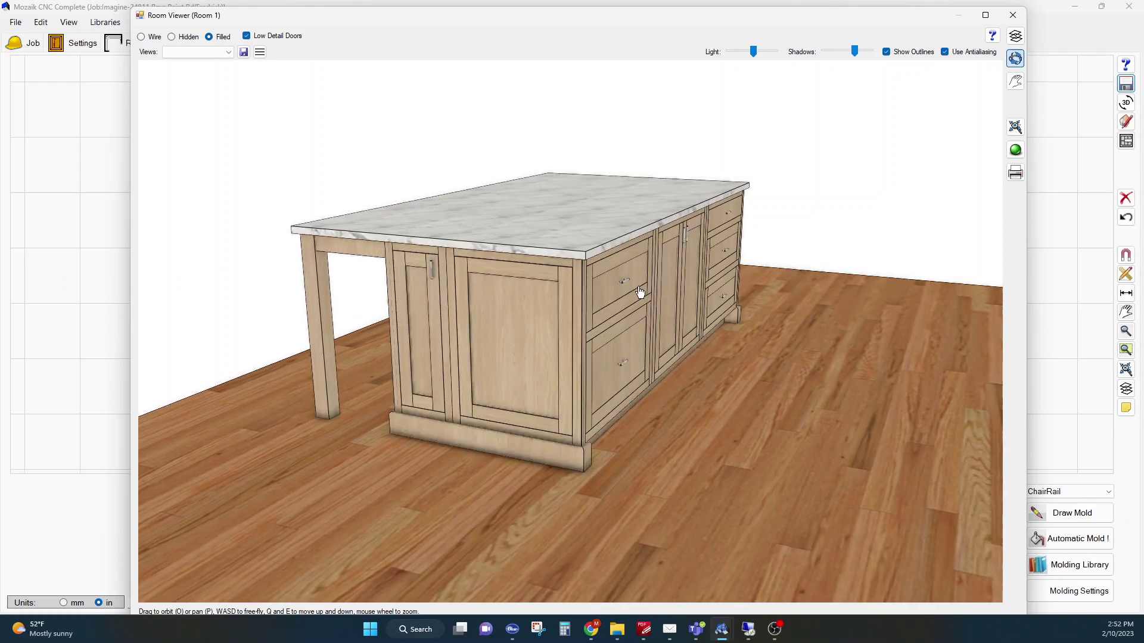
{"action": "left_click_drag", "start_coordinate": [417, 323], "coordinate": [492, 328]}
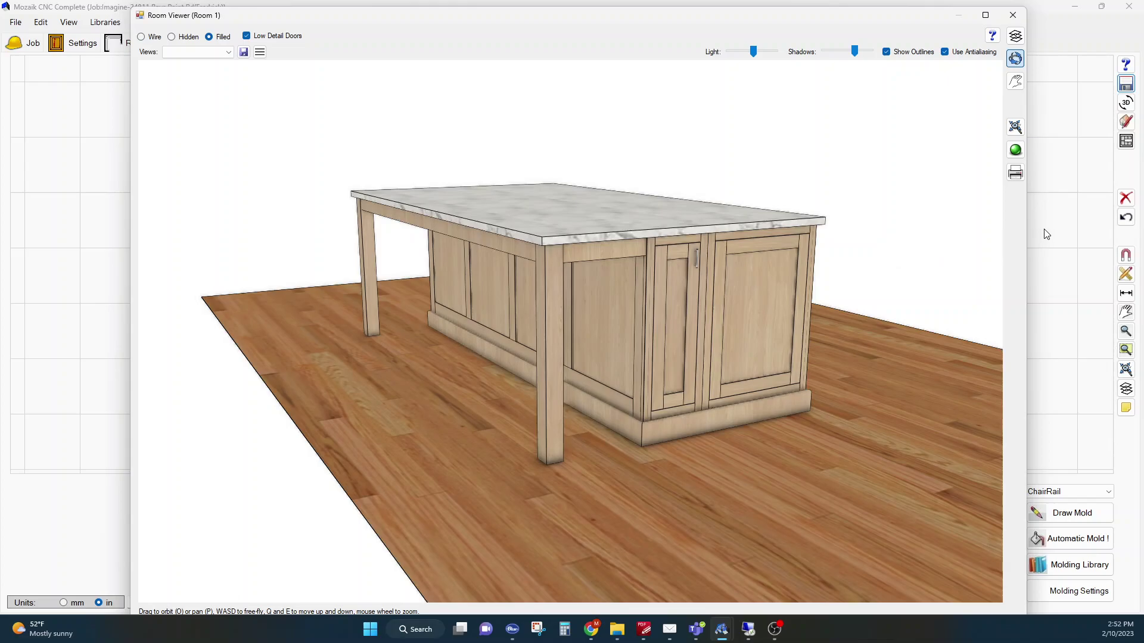
{"action": "left_click", "coordinate": [1013, 15]}
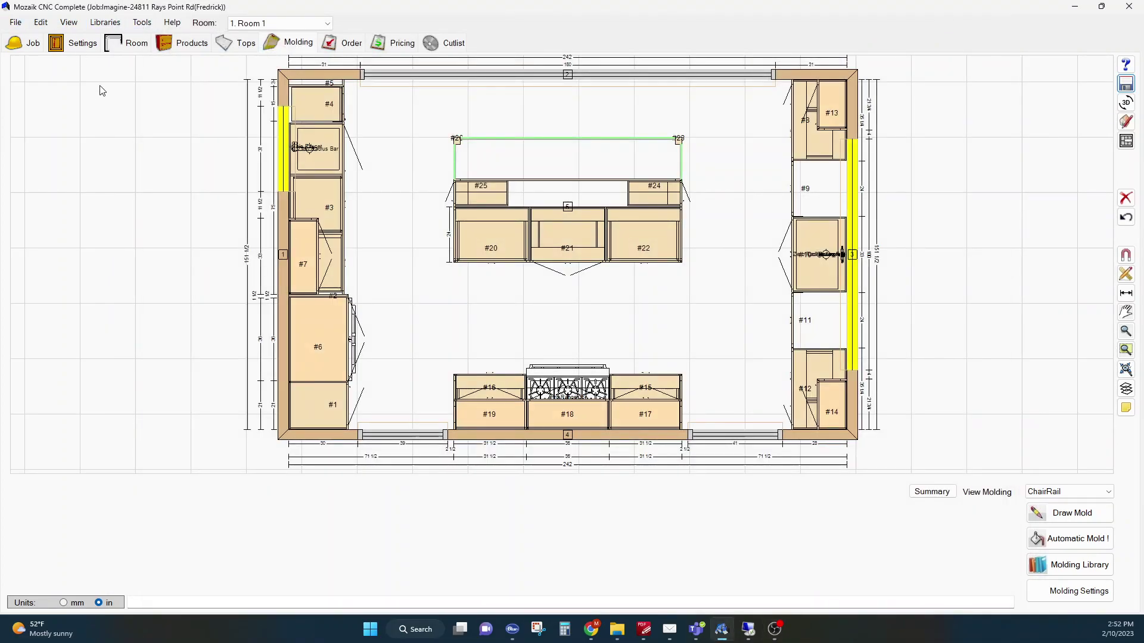
{"action": "left_click", "coordinate": [16, 22]}
{"action": "mouse_move", "coordinate": [136, 105]}
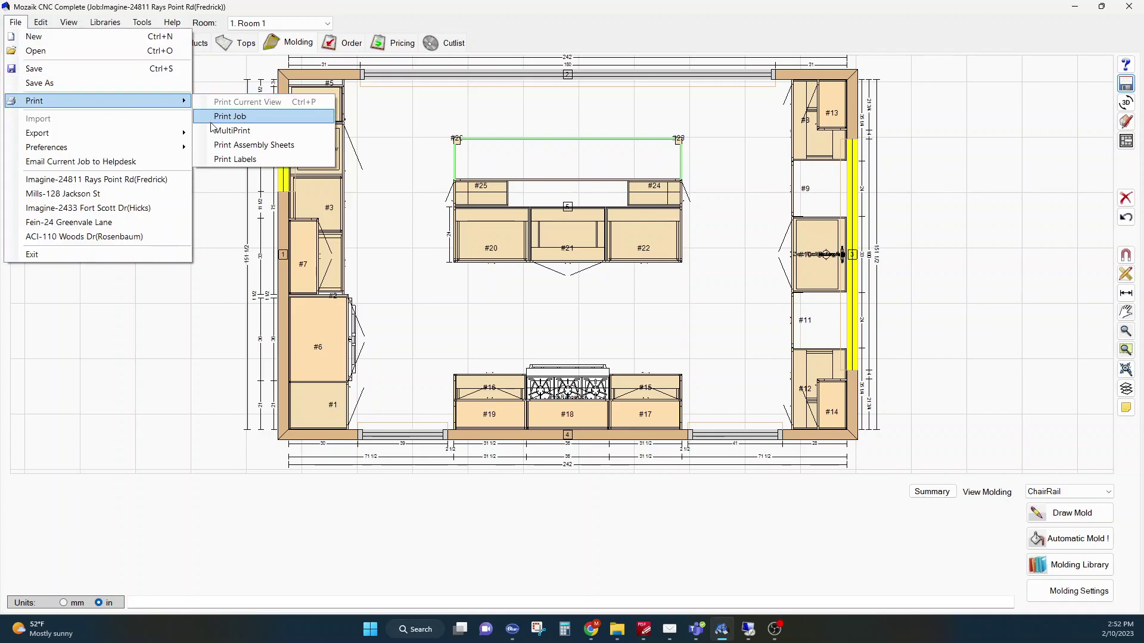
{"action": "left_click", "coordinate": [220, 115]}
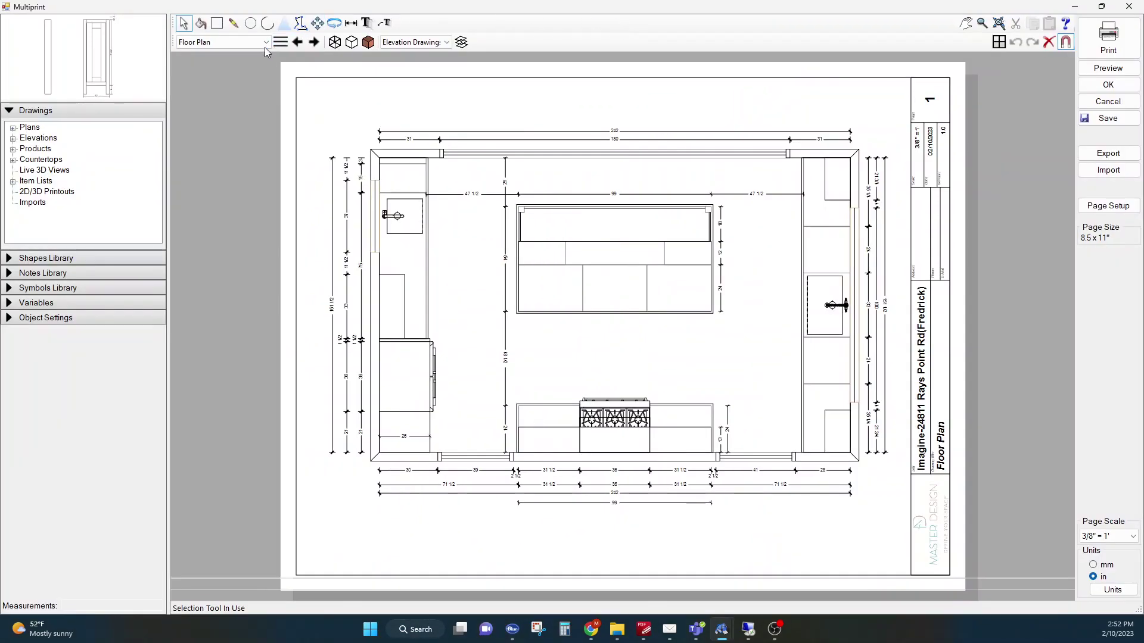
{"action": "left_click", "coordinate": [266, 41]}
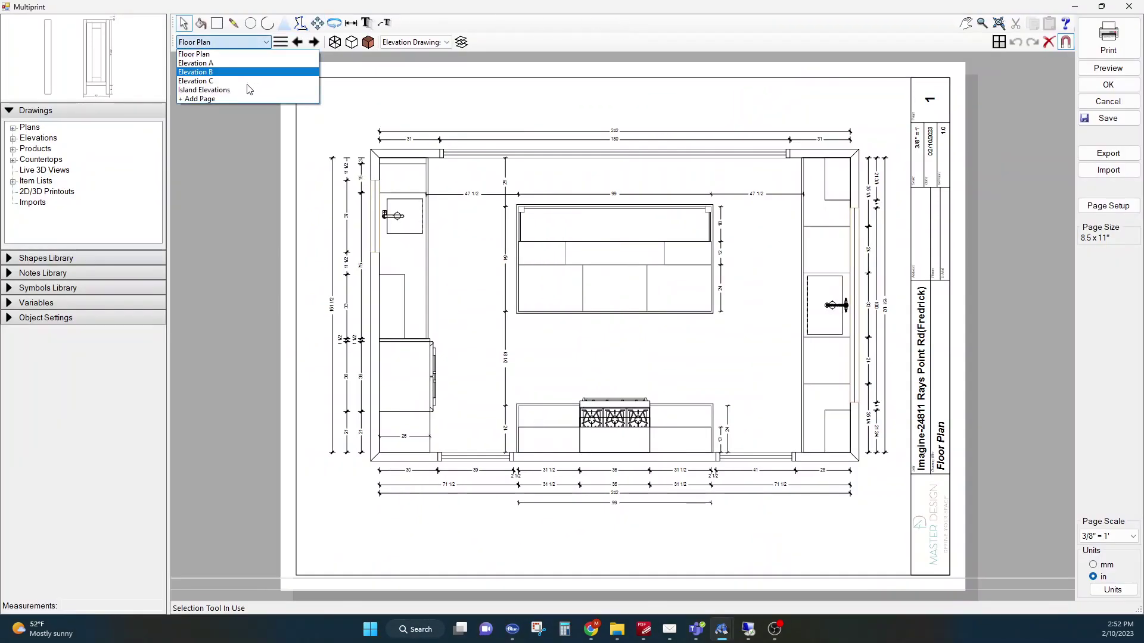
{"action": "left_click", "coordinate": [238, 92]}
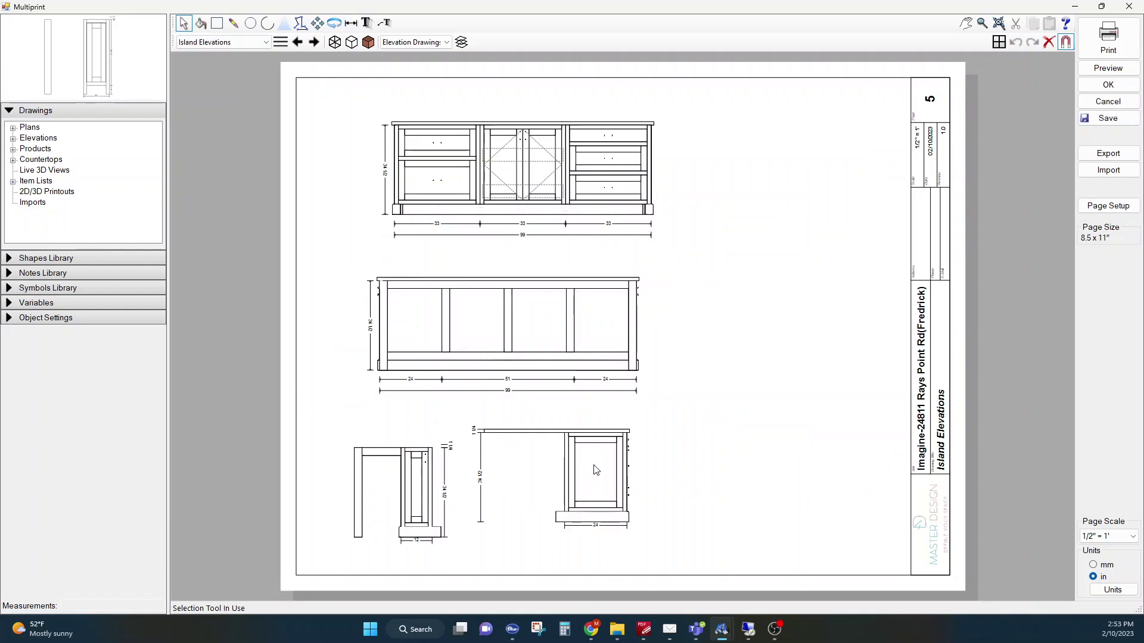
Step: Move the narrow end elevation with the leg over the overhang of the neighbouring 24-inch end elevation
{"action": "left_click", "coordinate": [412, 484]}
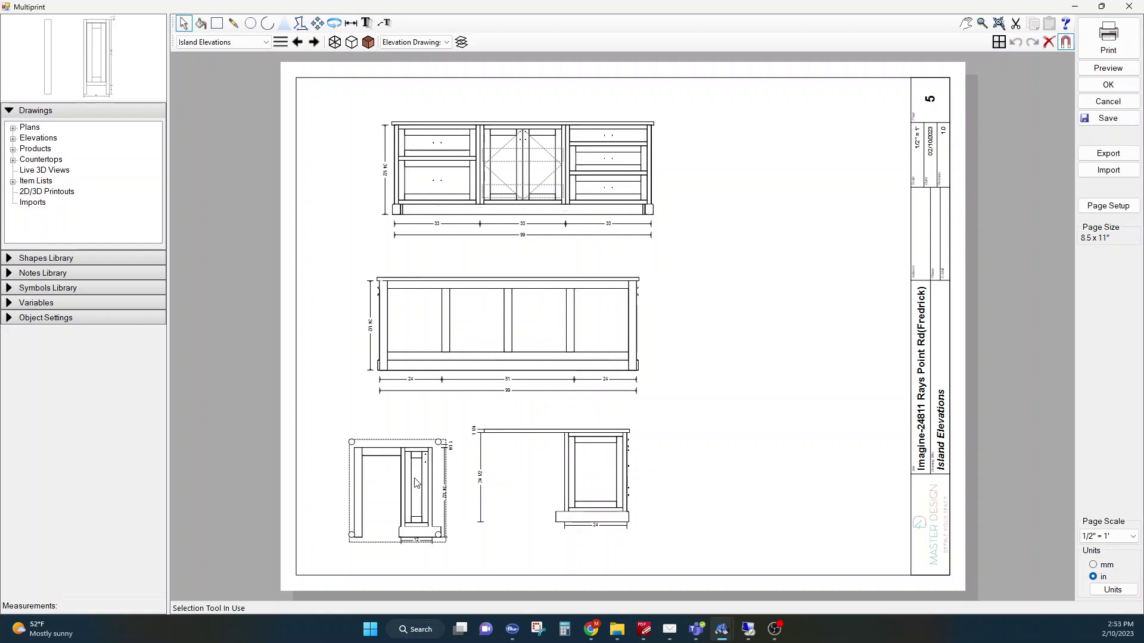
{"action": "left_click_drag", "start_coordinate": [420, 484], "coordinate": [544, 477]}
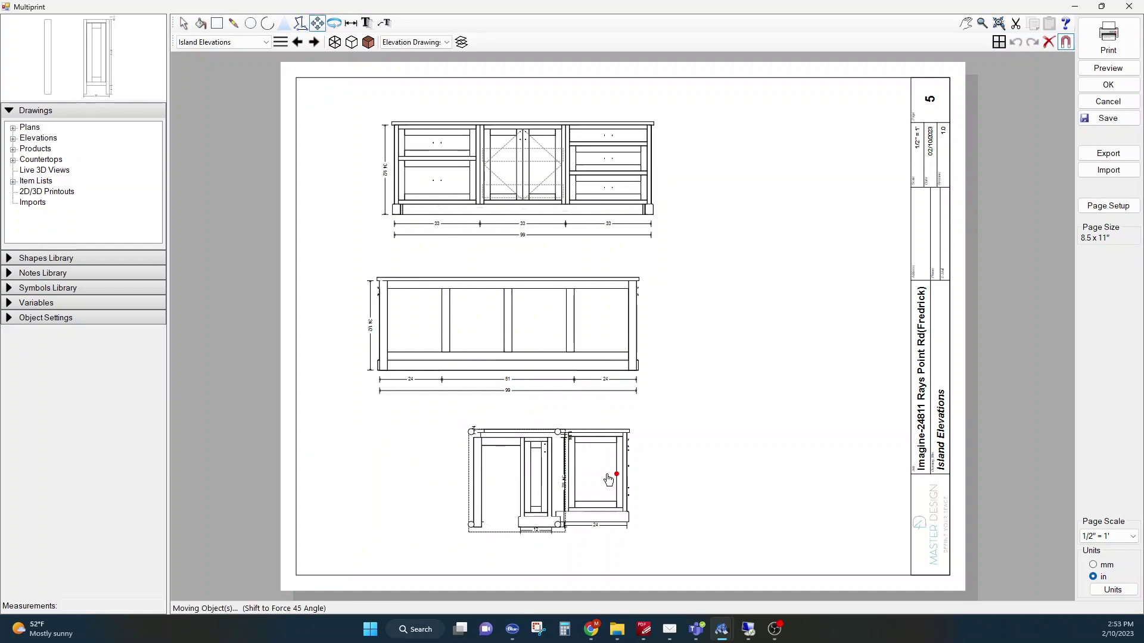
{"action": "key", "text": "Escape"}
Step: Align the two overlapping island end elevations along their bottom edges
{"action": "left_click", "coordinate": [604, 464]}
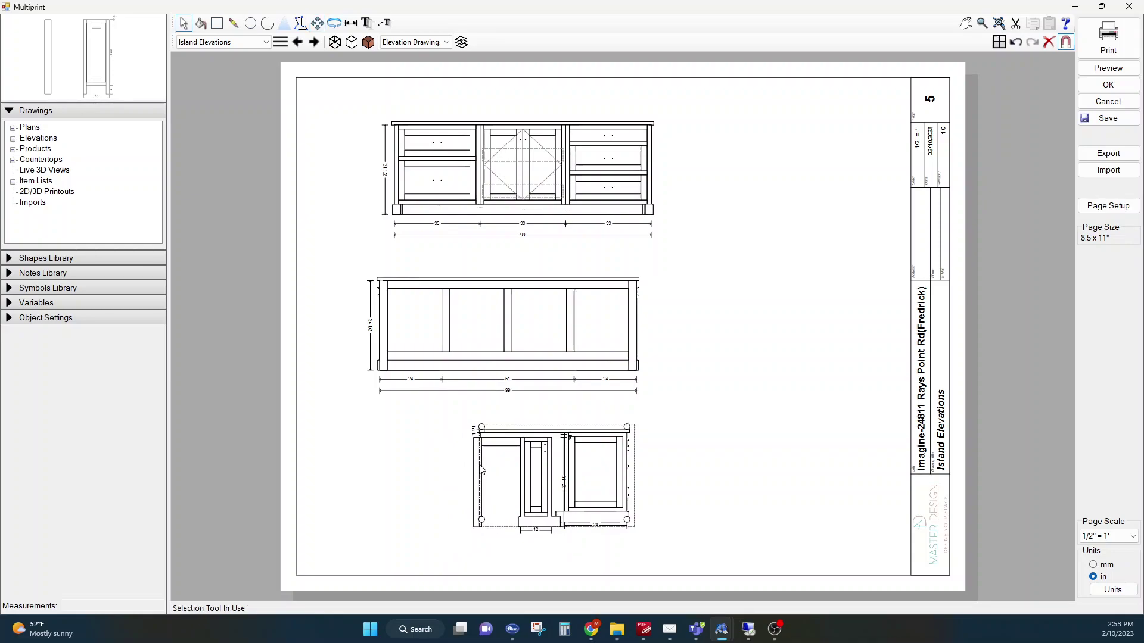
{"action": "left_click", "coordinate": [477, 467], "text": "ctrl"}
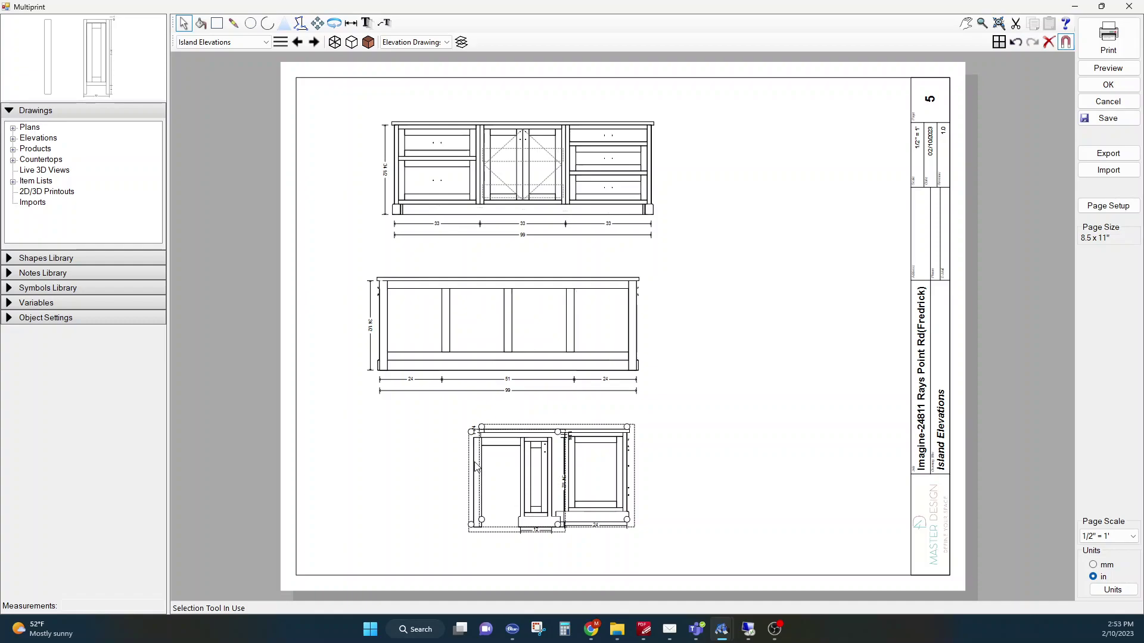
{"action": "right_click", "coordinate": [477, 468]}
{"action": "mouse_move", "coordinate": [563, 496]}
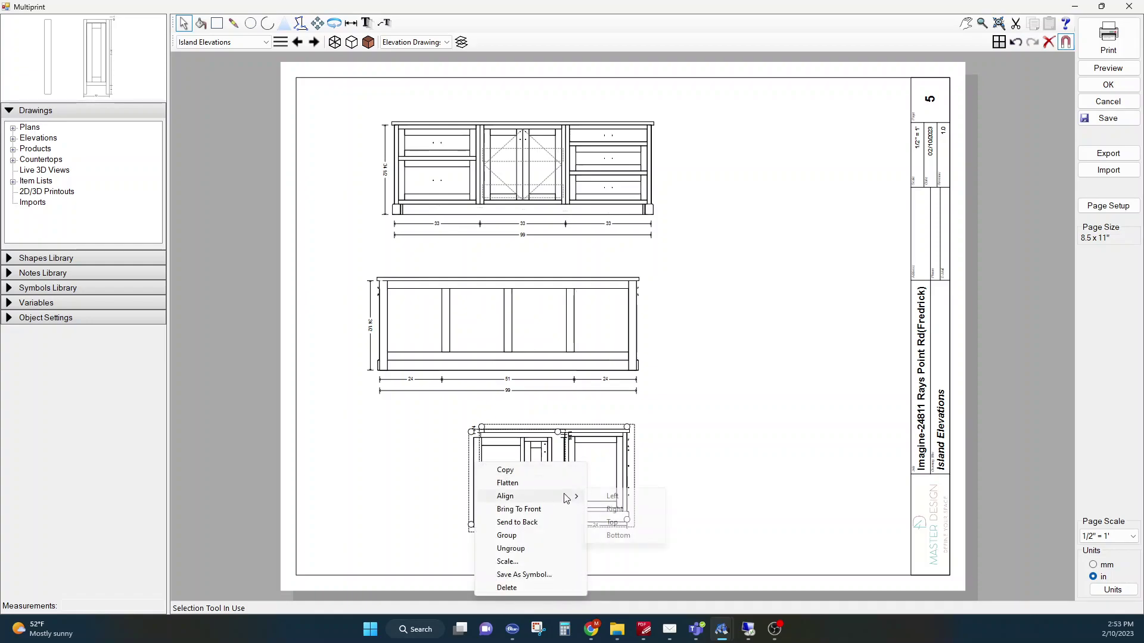
{"action": "left_click", "coordinate": [617, 535]}
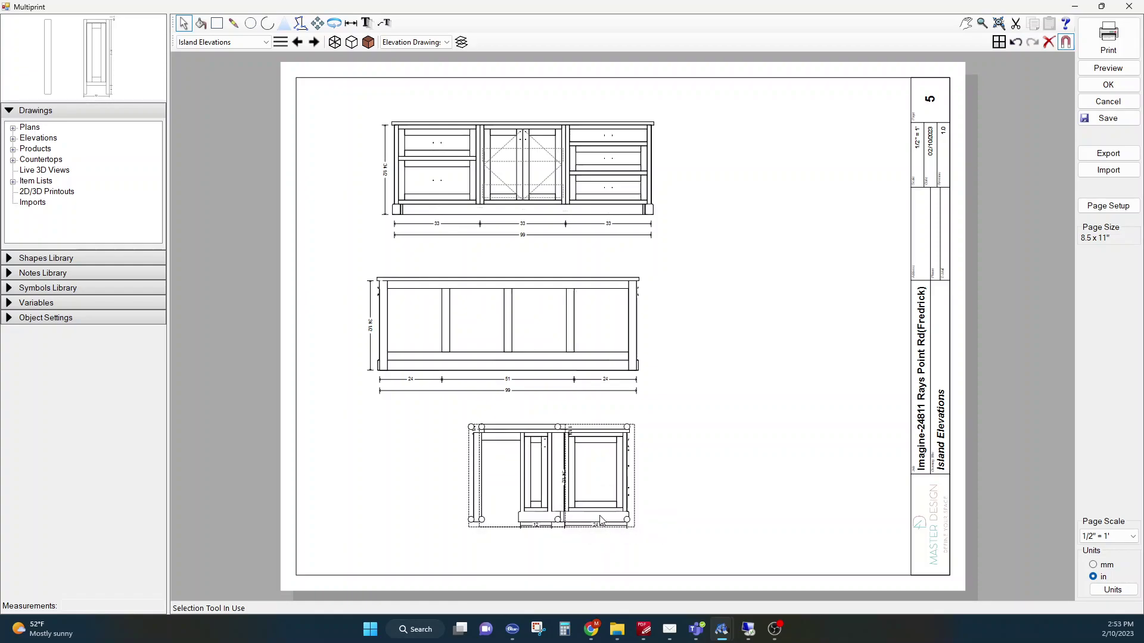
Step: Nudge only the leg-side elevation sideways until its cabinet stile lines up with the edge of the 24-inch cabinet end
{"action": "scroll", "coordinate": [601, 521], "scroll_direction": "up", "scroll_amount": 1}
{"action": "scroll", "coordinate": [602, 521], "scroll_direction": "up", "scroll_amount": 3}
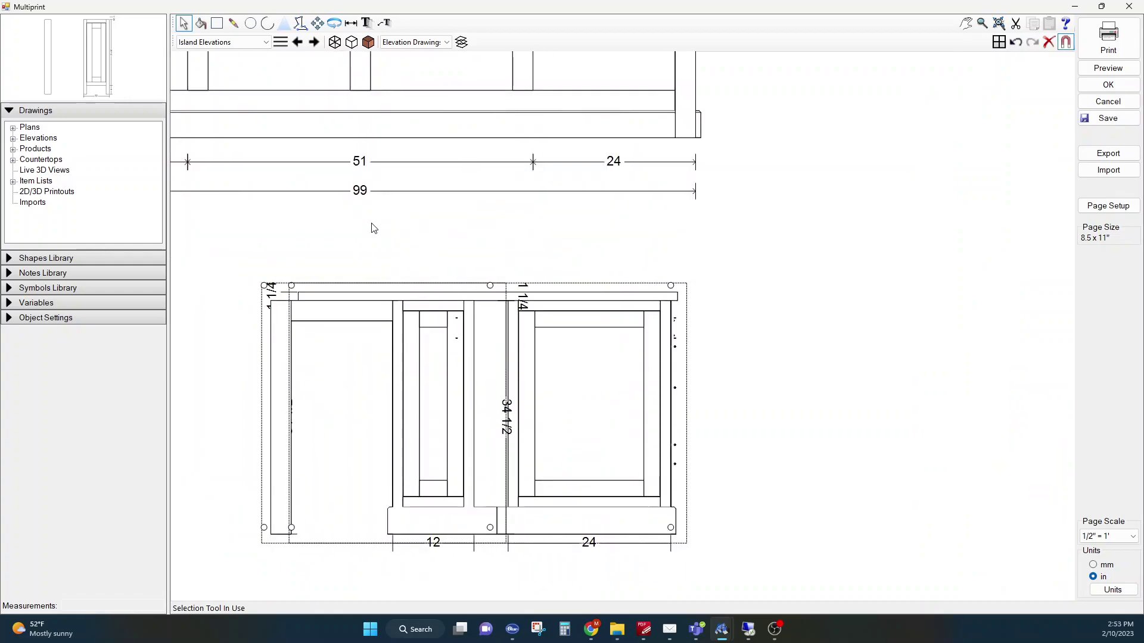
{"action": "left_click", "coordinate": [390, 269]}
{"action": "left_click", "coordinate": [278, 341]}
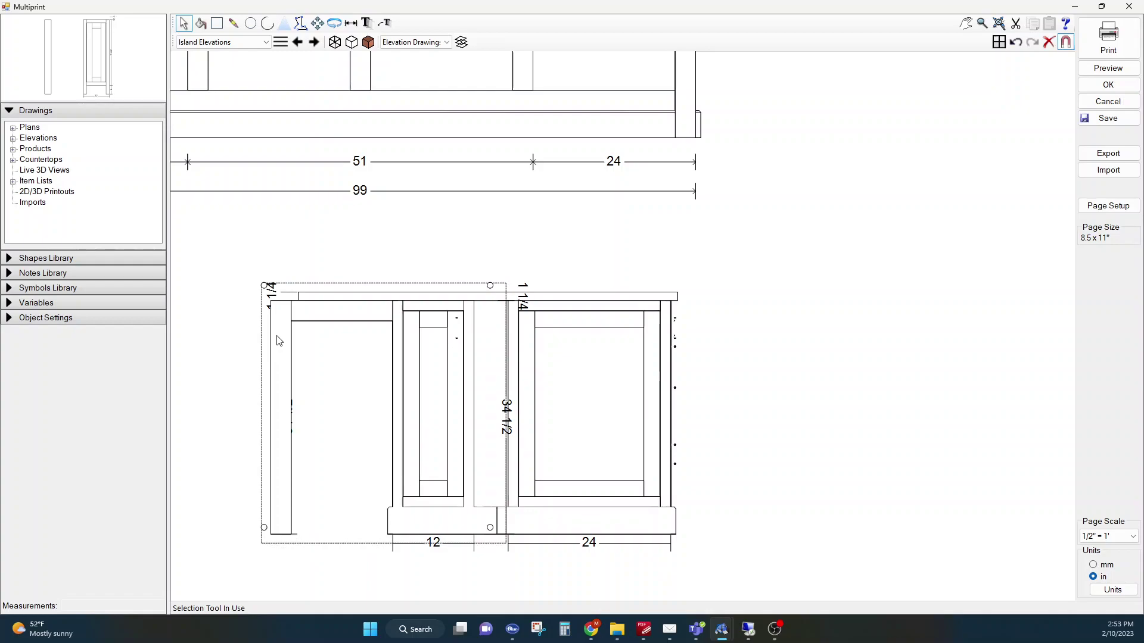
{"action": "key", "text": "m"}
{"action": "key", "text": "Right"}
{"action": "key", "text": "Right"}
{"action": "key", "text": "Right"}
{"action": "key", "text": "Right"}
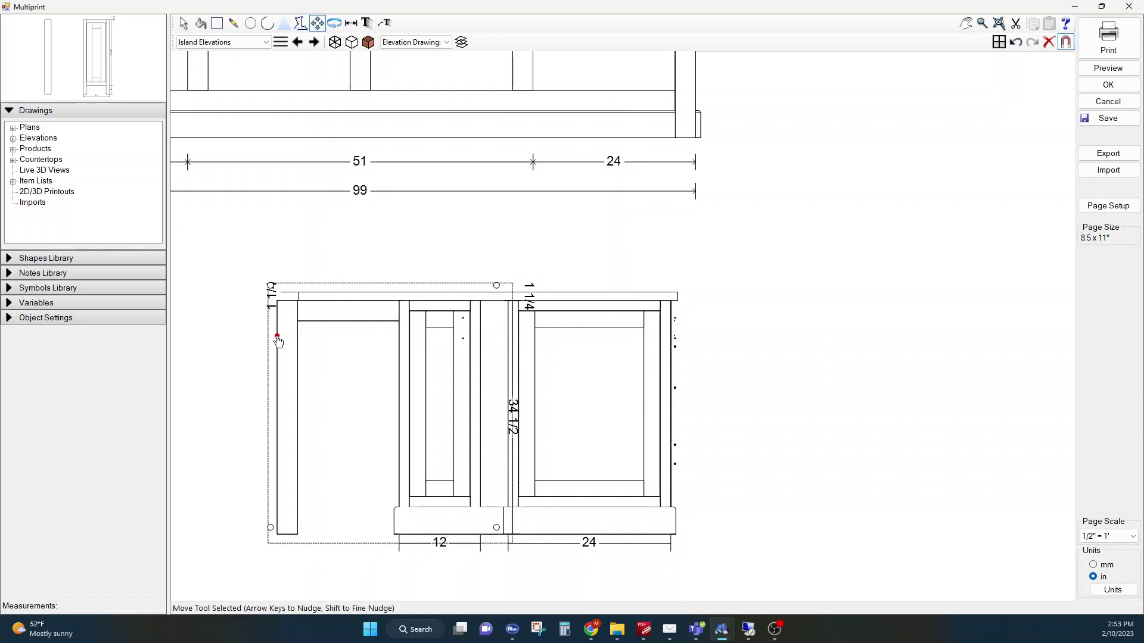
{"action": "key", "text": "Right"}
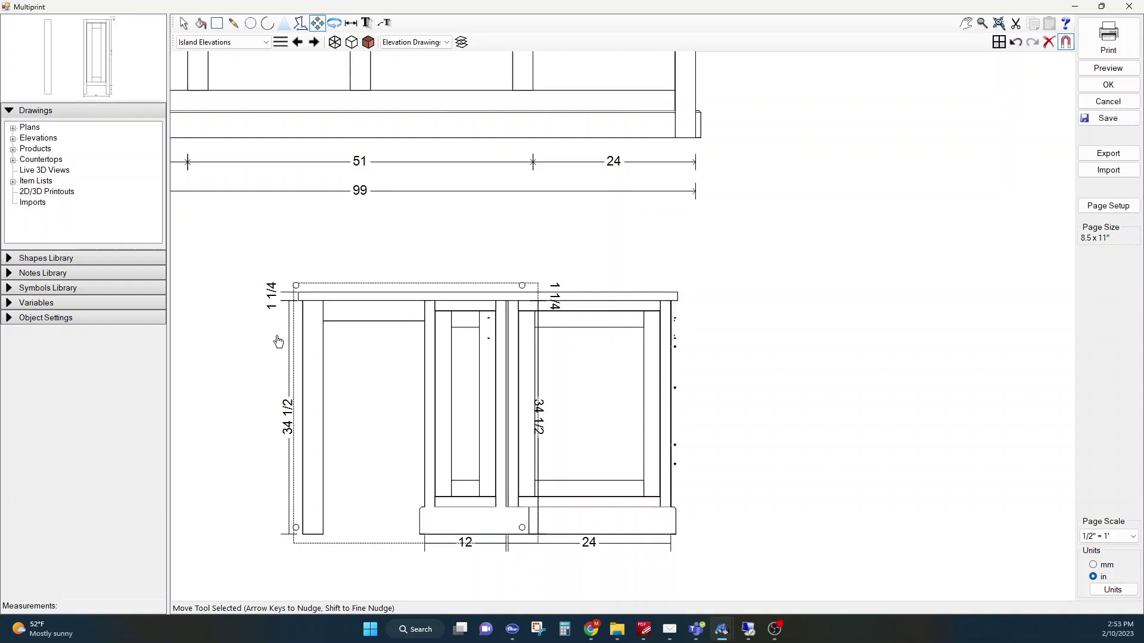
{"action": "key", "text": "shift+Right"}
{"action": "key", "text": "shift+Right"}
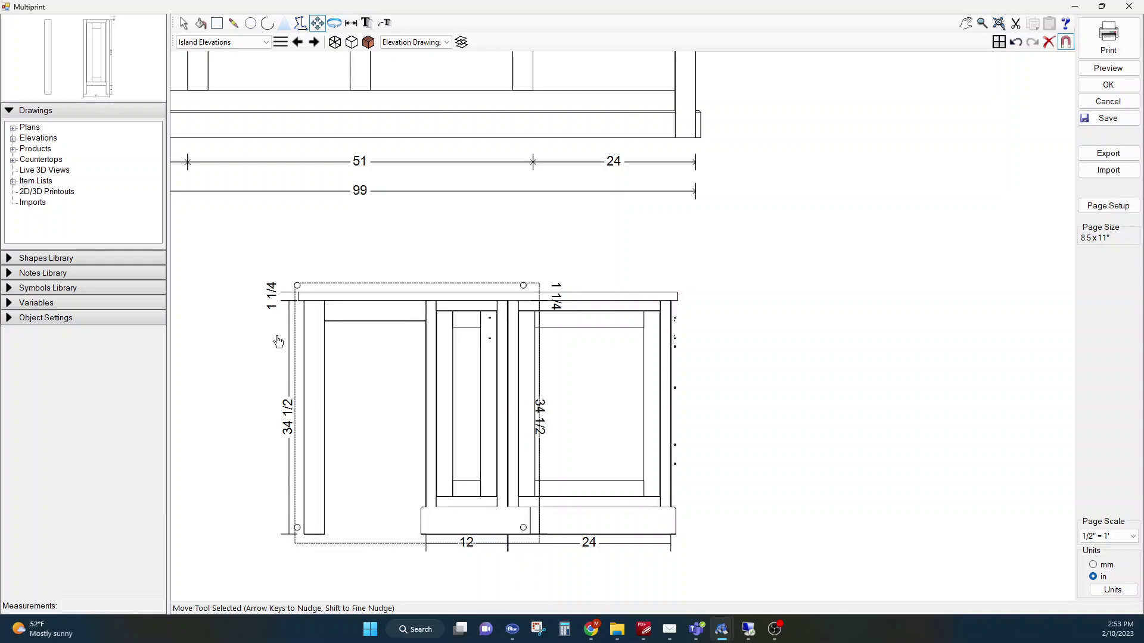
{"action": "key", "text": "shift+Right"}
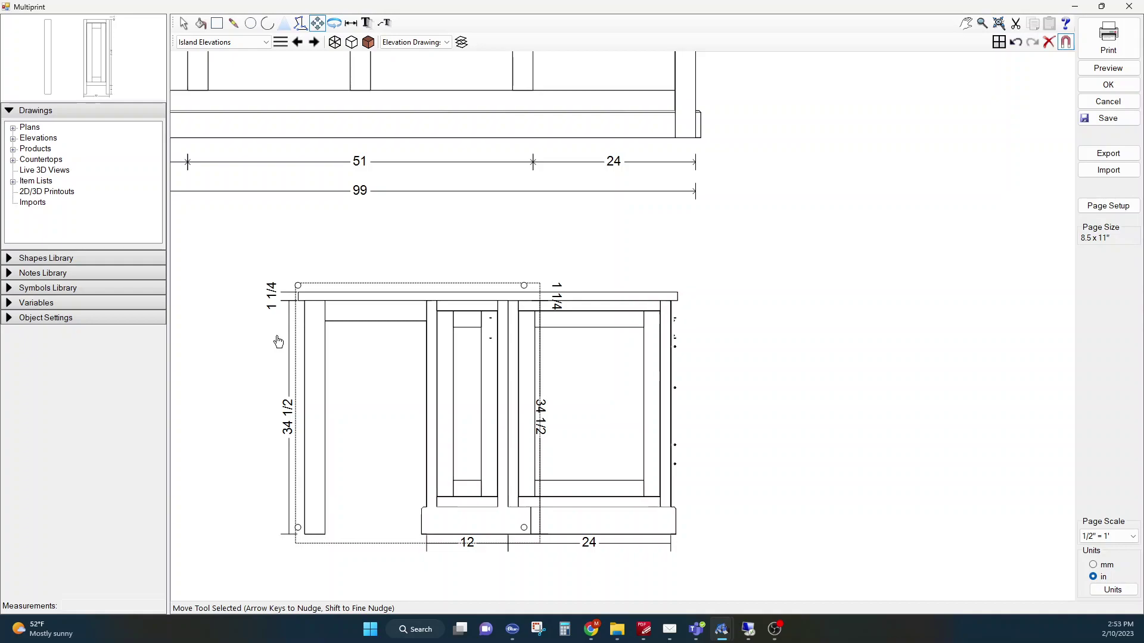
{"action": "left_click", "coordinate": [413, 253]}
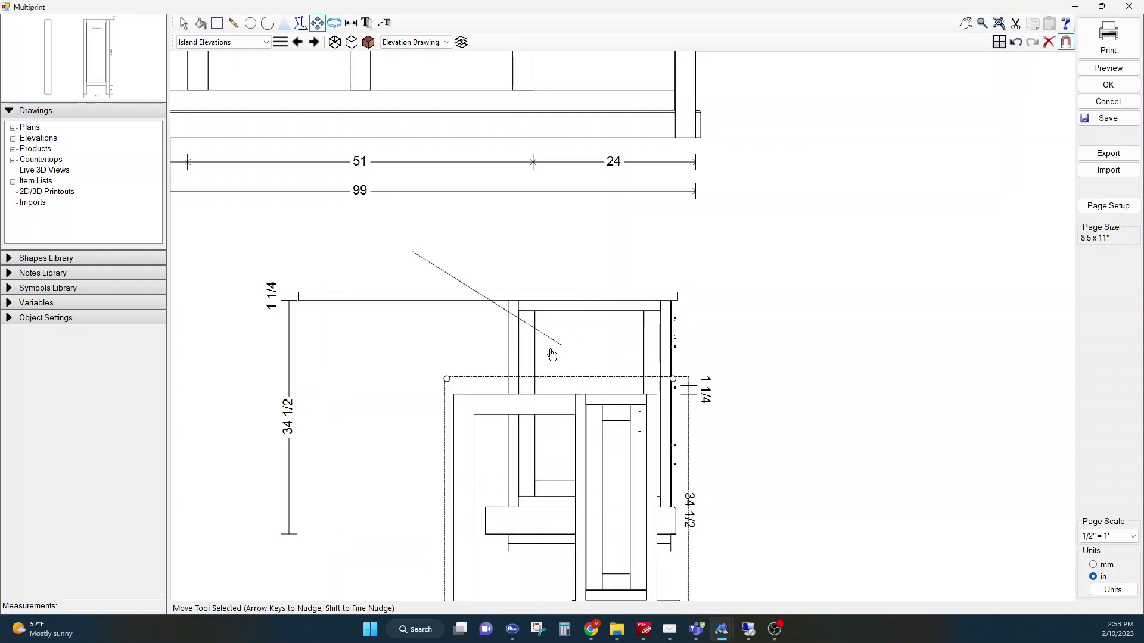
{"action": "key", "text": "Escape"}
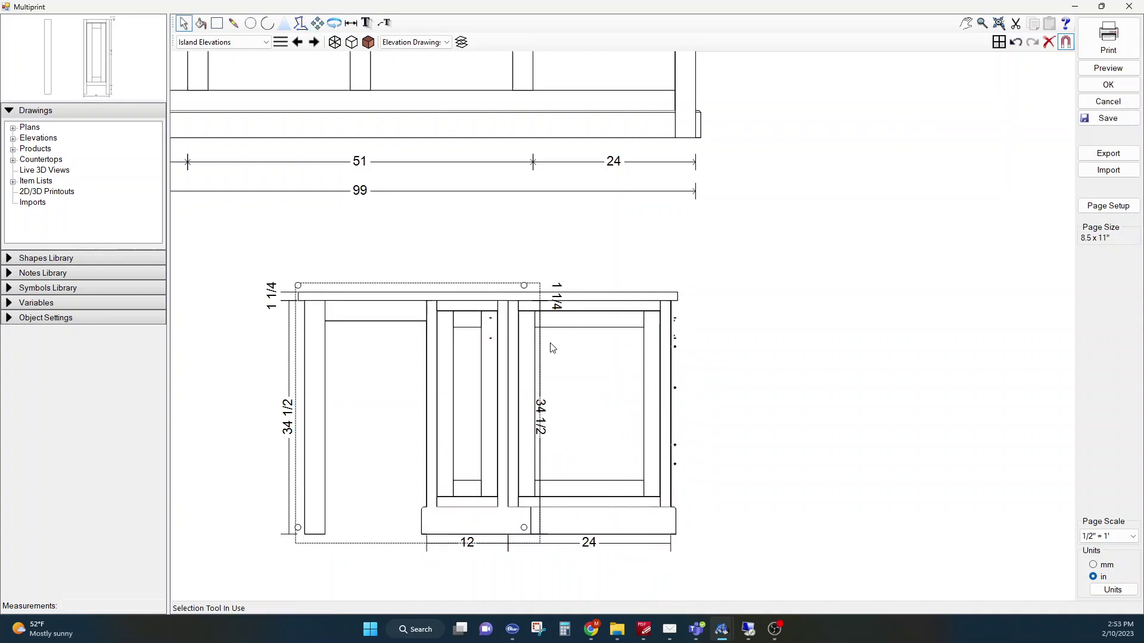
{"action": "left_click", "coordinate": [554, 261]}
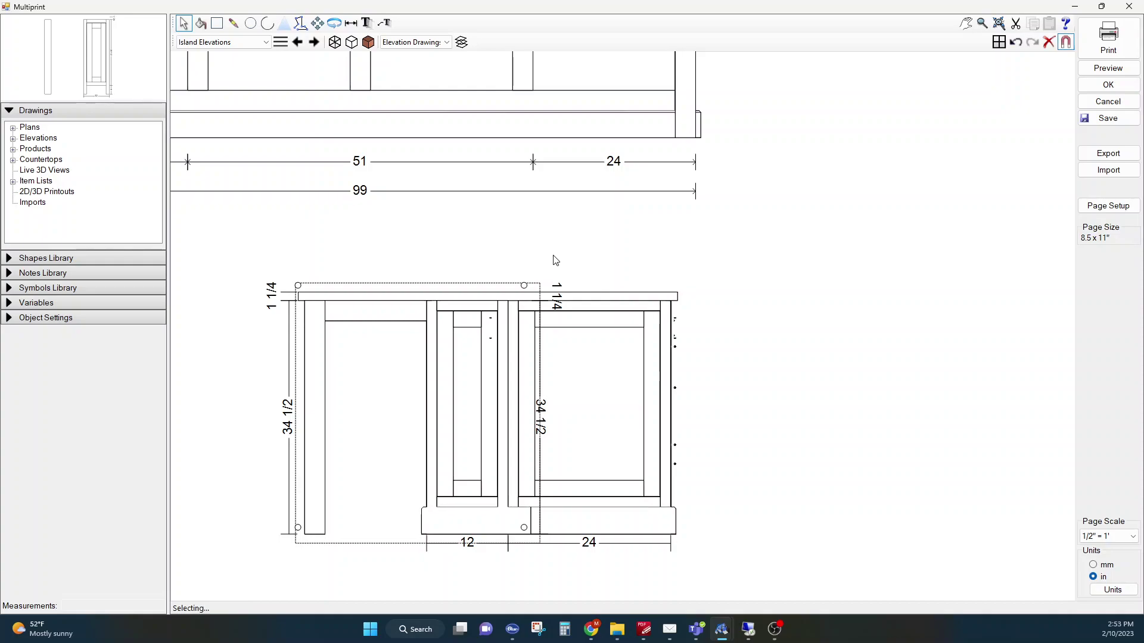
Step: Hide the Elev Dimensions layer on the leg-side elevation drawing
{"action": "left_click", "coordinate": [310, 361]}
{"action": "right_click", "coordinate": [311, 362]}
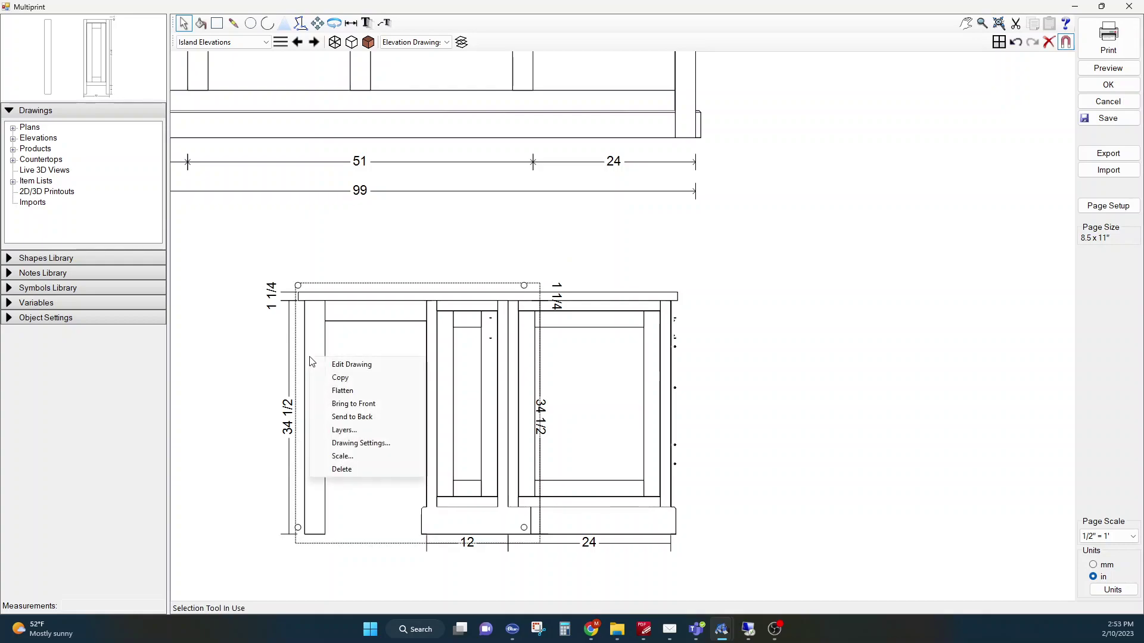
{"action": "left_click", "coordinate": [356, 433]}
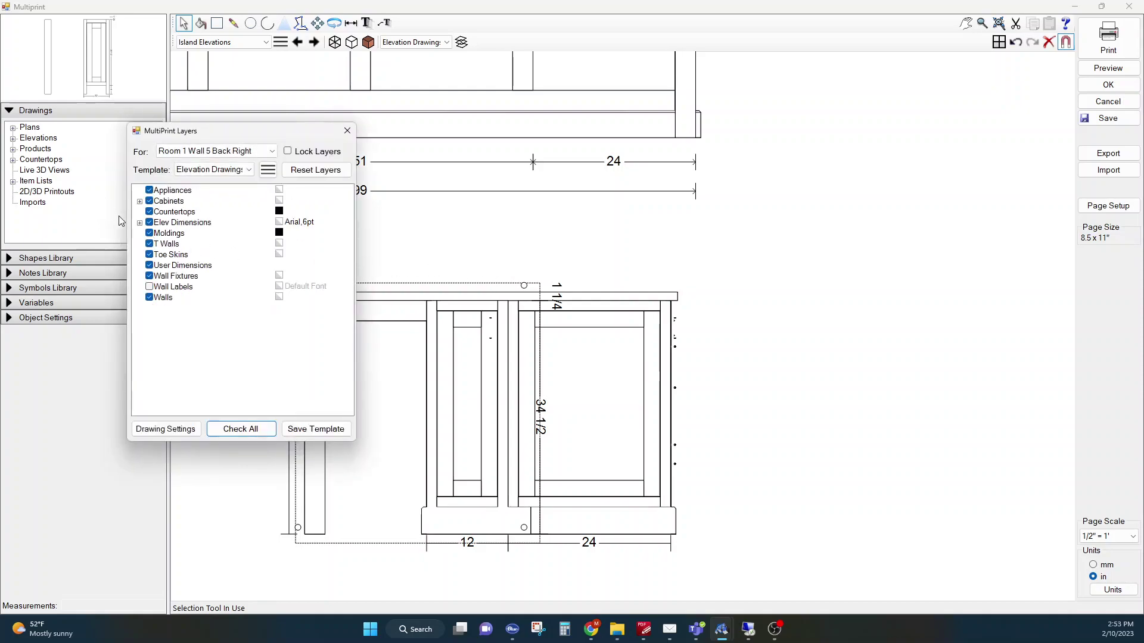
{"action": "left_click", "coordinate": [149, 223]}
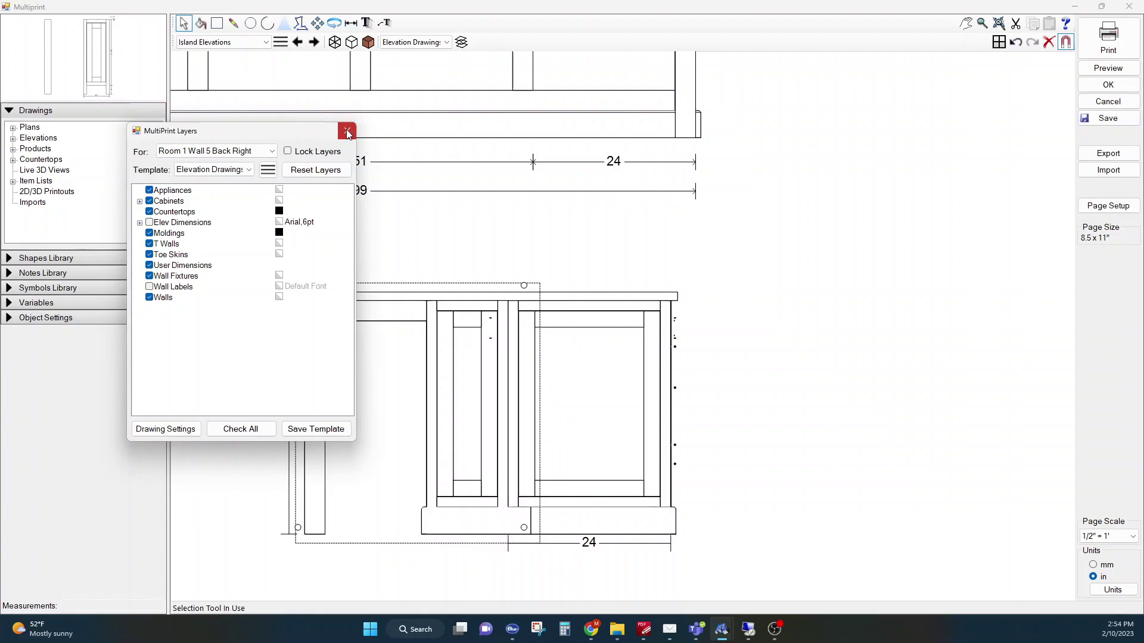
{"action": "left_click", "coordinate": [347, 131]}
{"action": "left_click", "coordinate": [505, 252]}
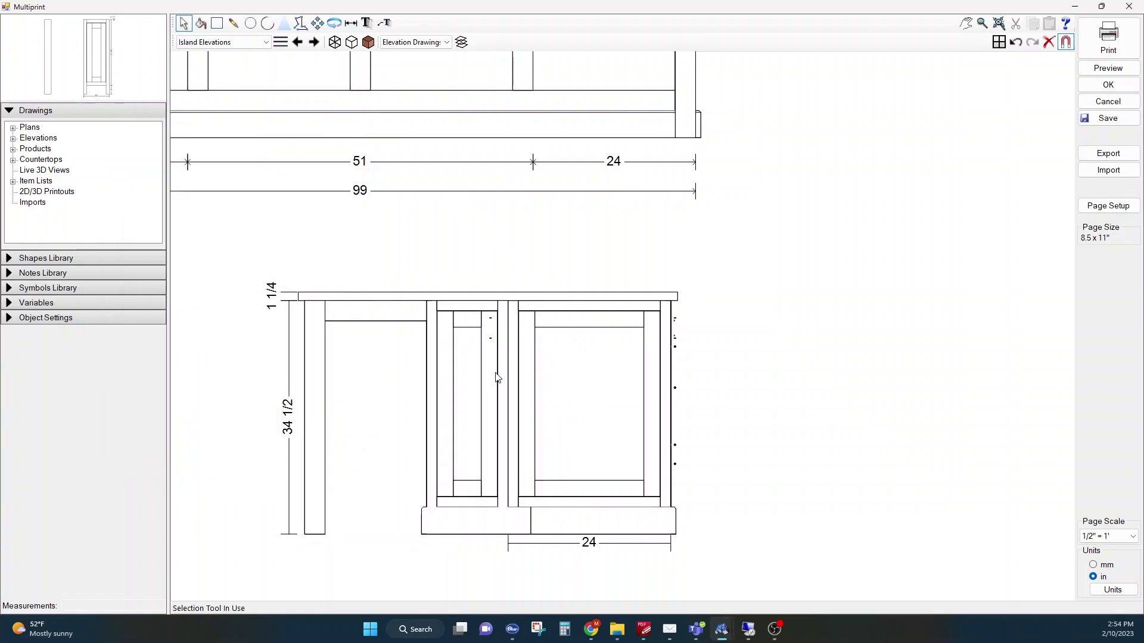
Step: Try to draw a line along the top edge of the combined baseboard, spanning both end cabinets
{"action": "scroll", "coordinate": [474, 539], "scroll_direction": "up", "scroll_amount": 3}
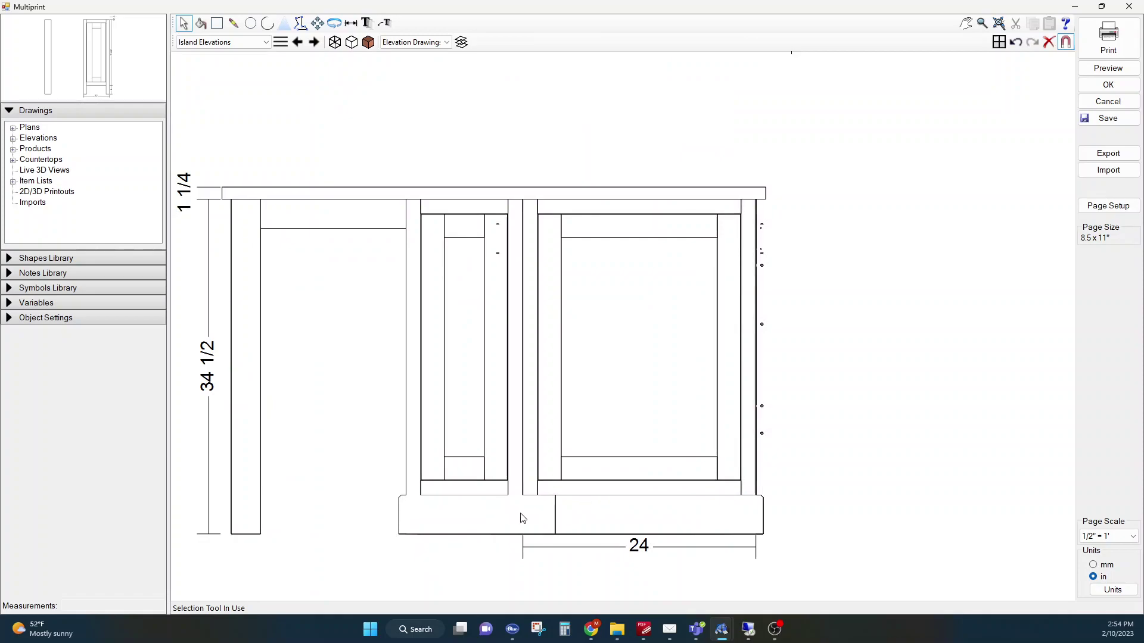
{"action": "scroll", "coordinate": [521, 519], "scroll_direction": "up", "scroll_amount": 4}
{"action": "scroll", "coordinate": [381, 525], "scroll_direction": "up", "scroll_amount": 2}
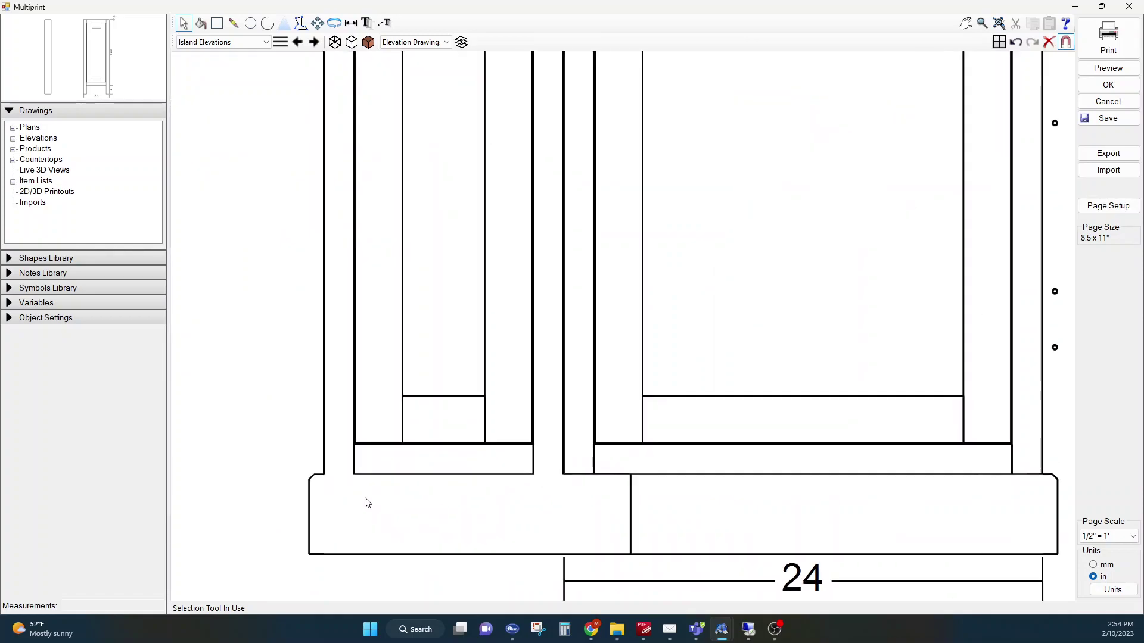
{"action": "left_click", "coordinate": [234, 22]}
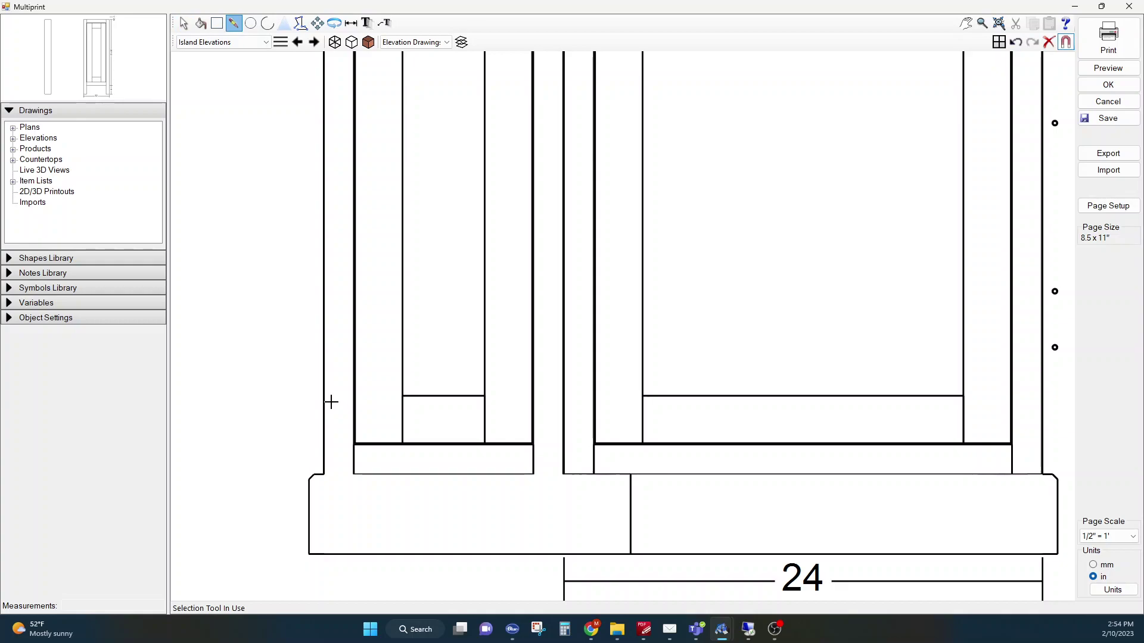
{"action": "left_click", "coordinate": [323, 475]}
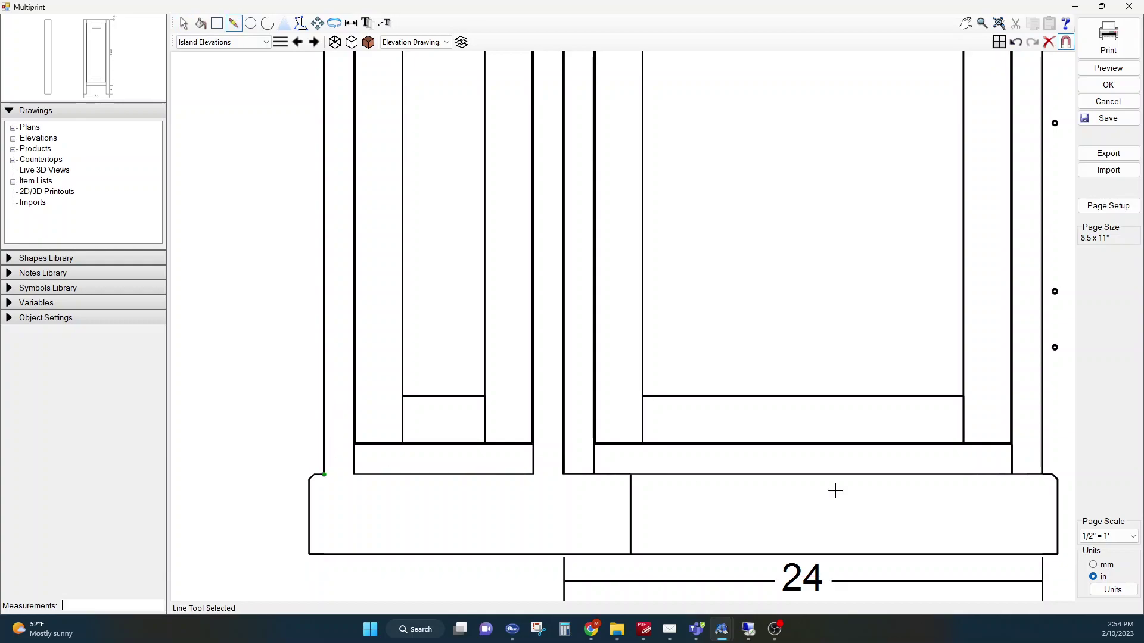
{"action": "left_click", "coordinate": [1041, 475]}
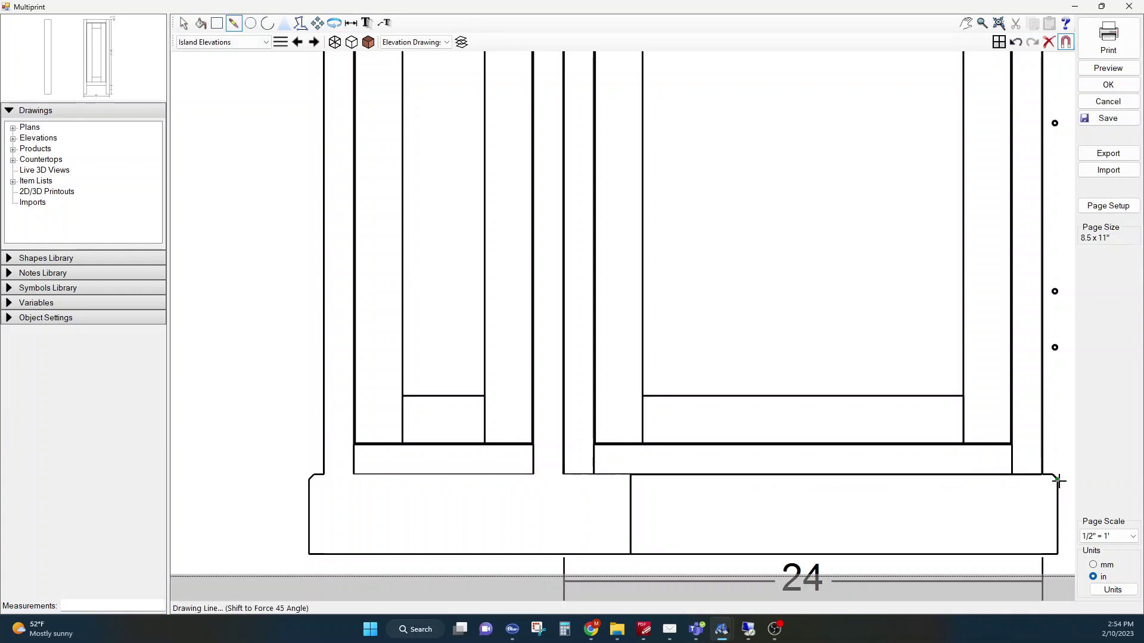
{"action": "left_click", "coordinate": [323, 475]}
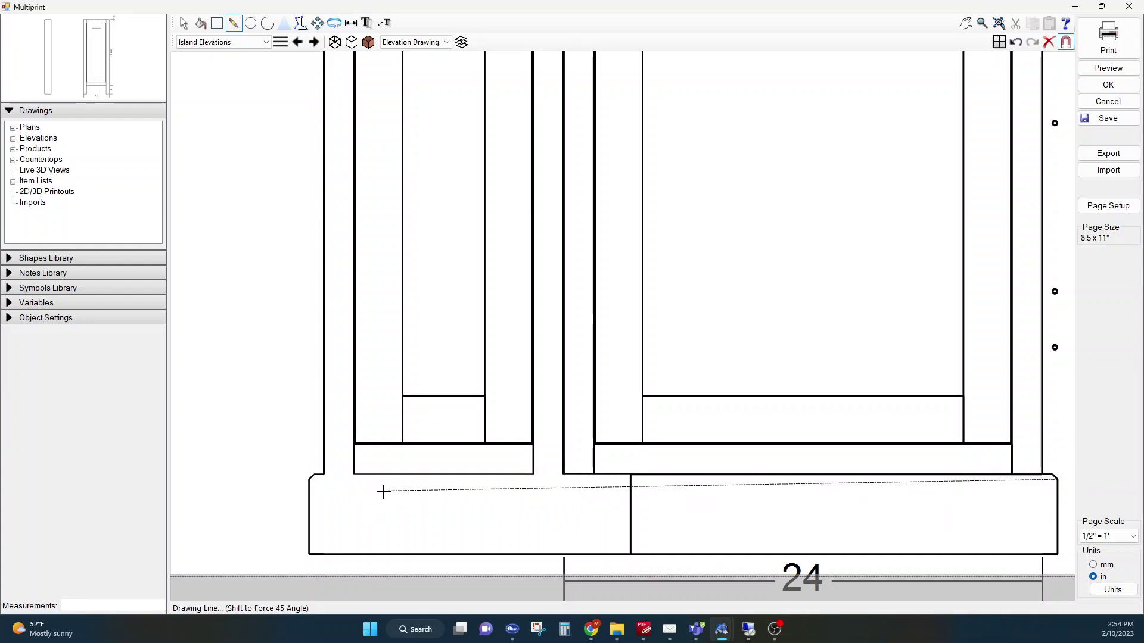
{"action": "key", "text": "Escape"}
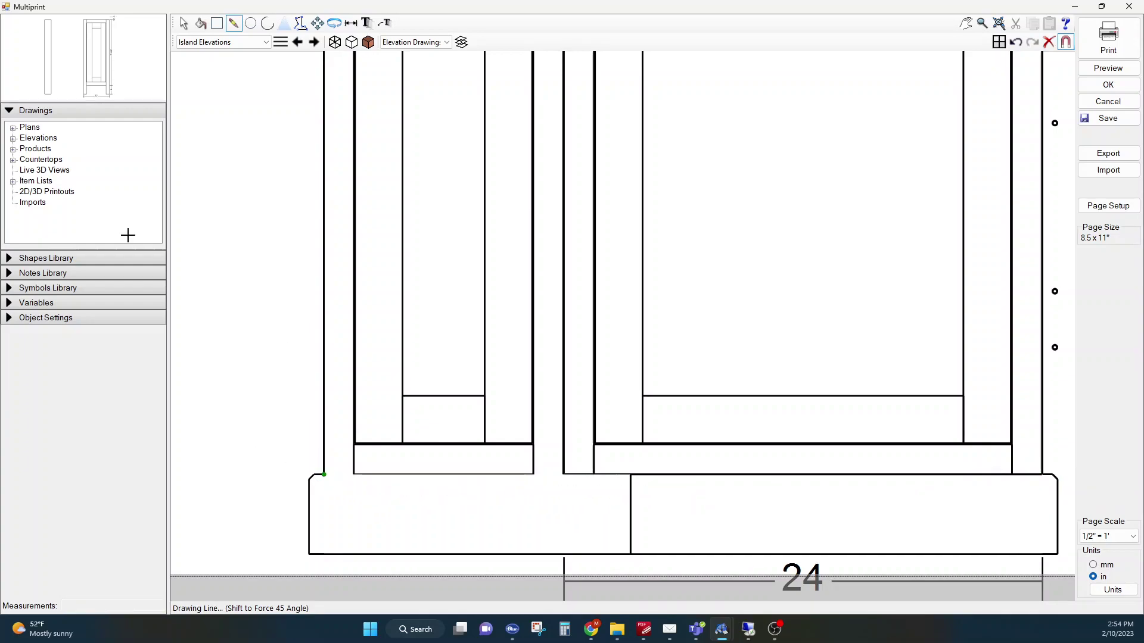
Step: Try again to draw the line along the baseboard's top edge across both end cabinets, directly on the page
{"action": "left_click", "coordinate": [94, 317]}
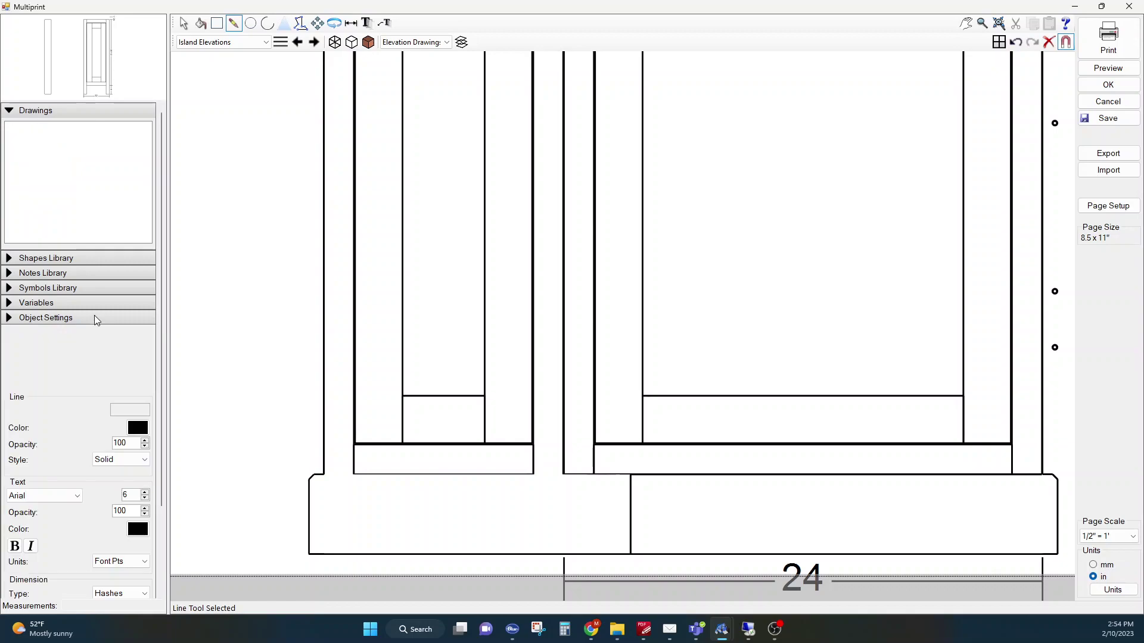
{"action": "left_click", "coordinate": [234, 25]}
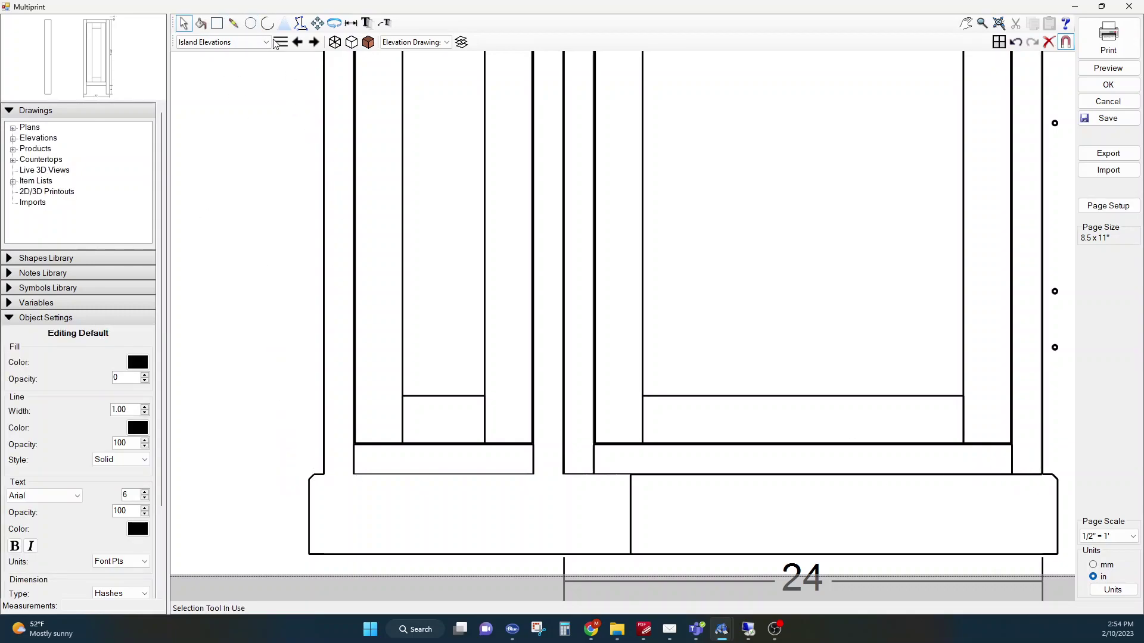
{"action": "left_click", "coordinate": [234, 23]}
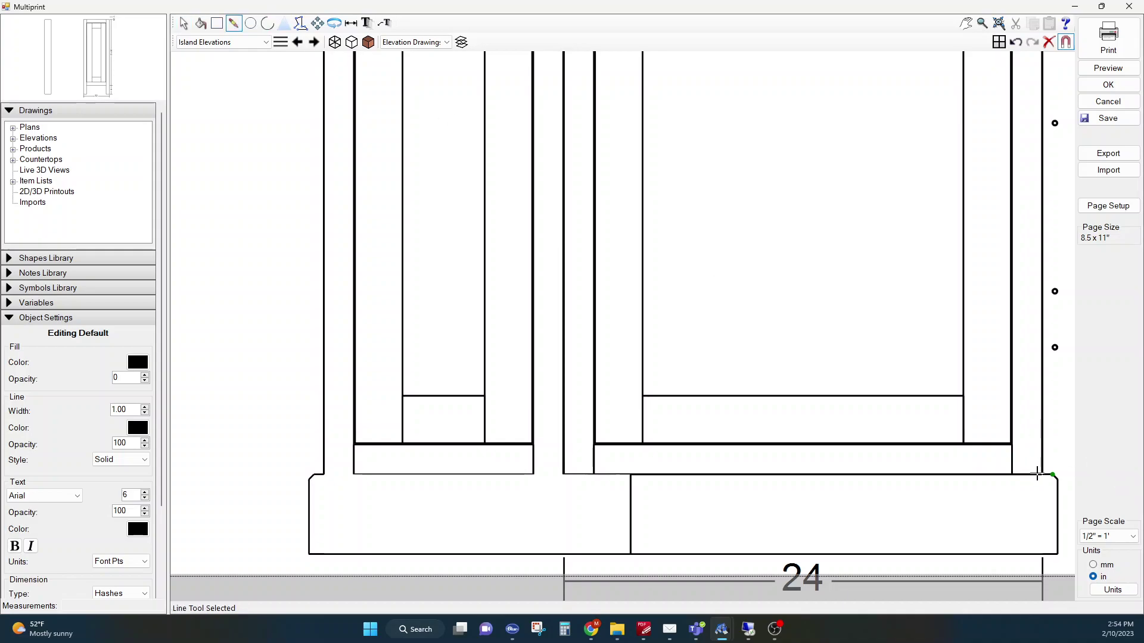
{"action": "left_click", "coordinate": [1042, 473]}
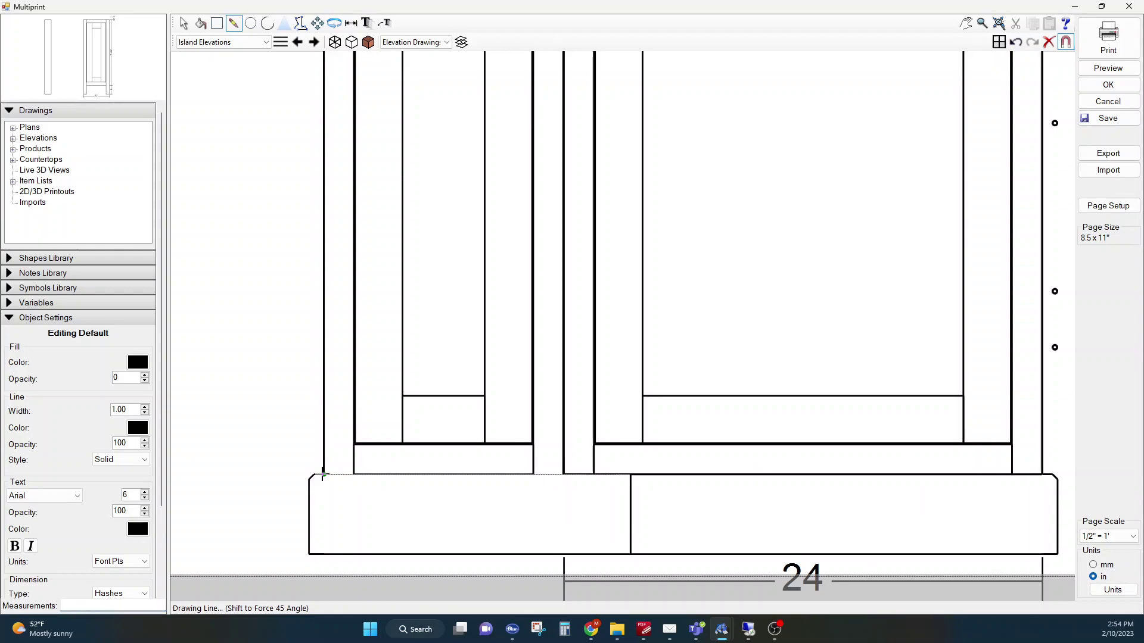
{"action": "left_click", "coordinate": [322, 474]}
{"action": "key", "text": "Escape"}
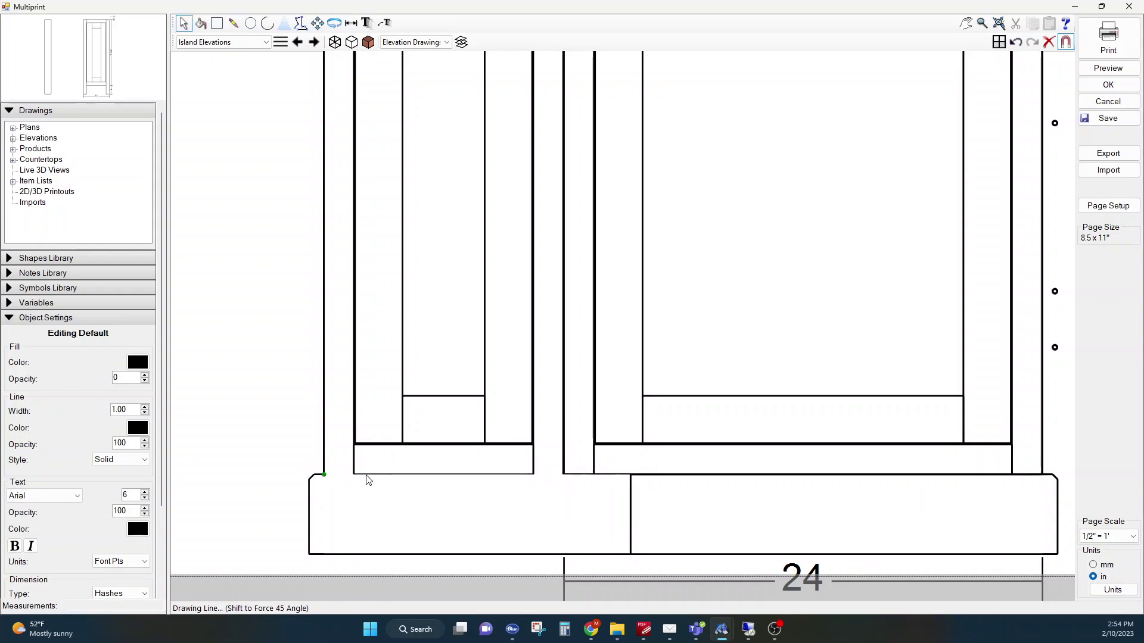
{"action": "left_click", "coordinate": [342, 475]}
{"action": "left_click", "coordinate": [344, 484]}
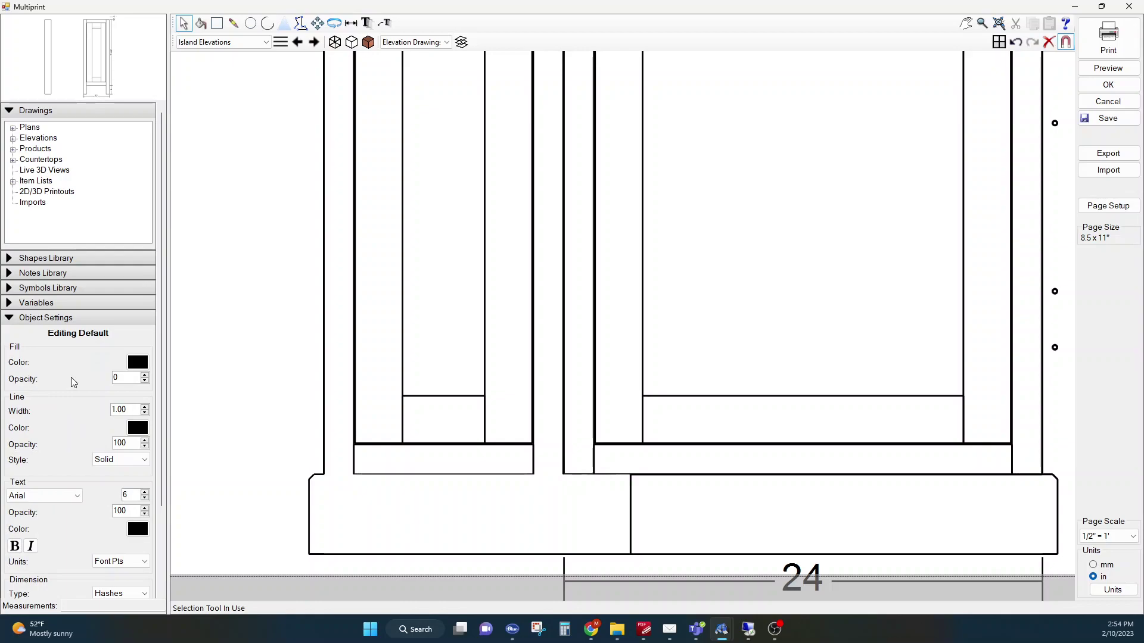
{"action": "left_click", "coordinate": [345, 475]}
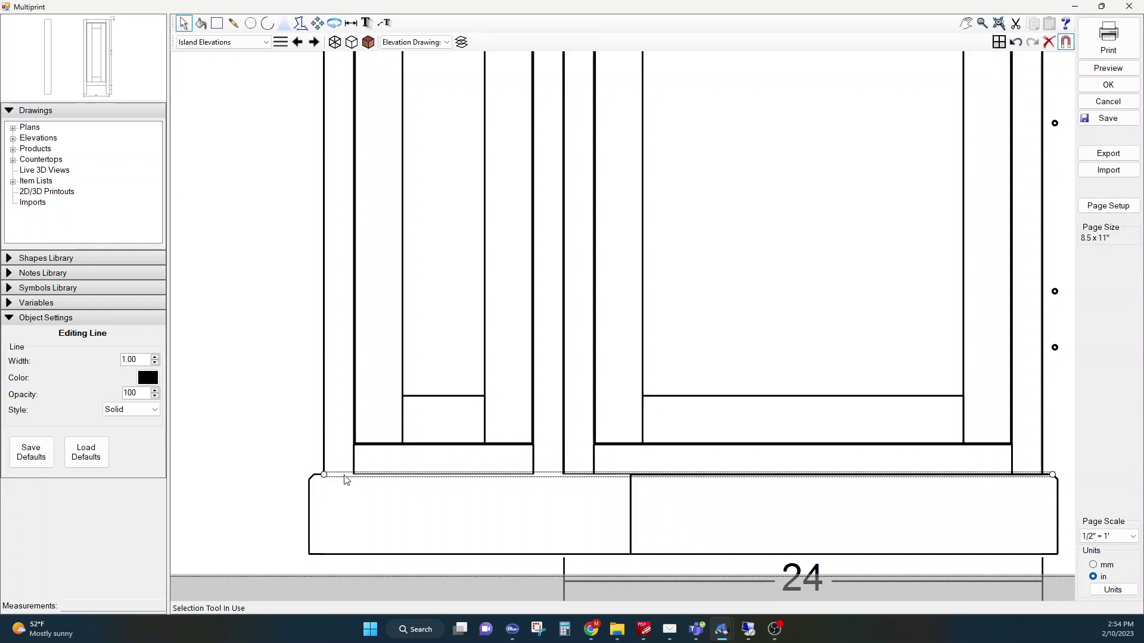
{"action": "left_click", "coordinate": [256, 382]}
Step: Open the leg-side elevation drawing for editing and draw a line closing the gaps in the baseboard's top edge
{"action": "scroll", "coordinate": [505, 451], "scroll_direction": "down", "scroll_amount": 2}
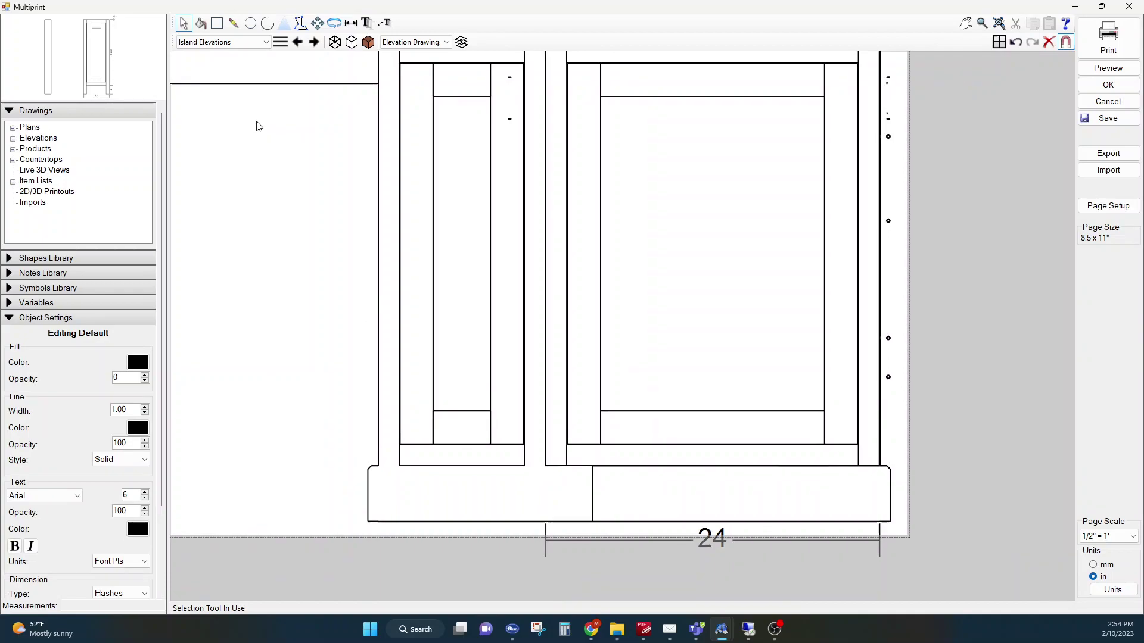
{"action": "scroll", "coordinate": [441, 230], "scroll_direction": "down", "scroll_amount": 3}
{"action": "left_click", "coordinate": [247, 106]}
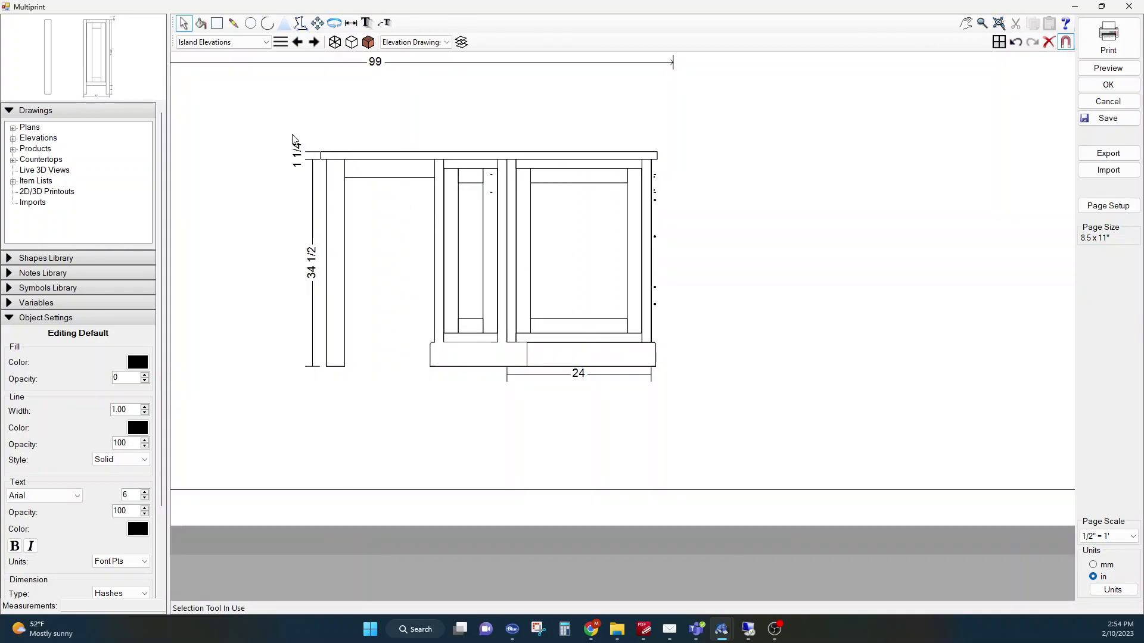
{"action": "left_click", "coordinate": [332, 175]}
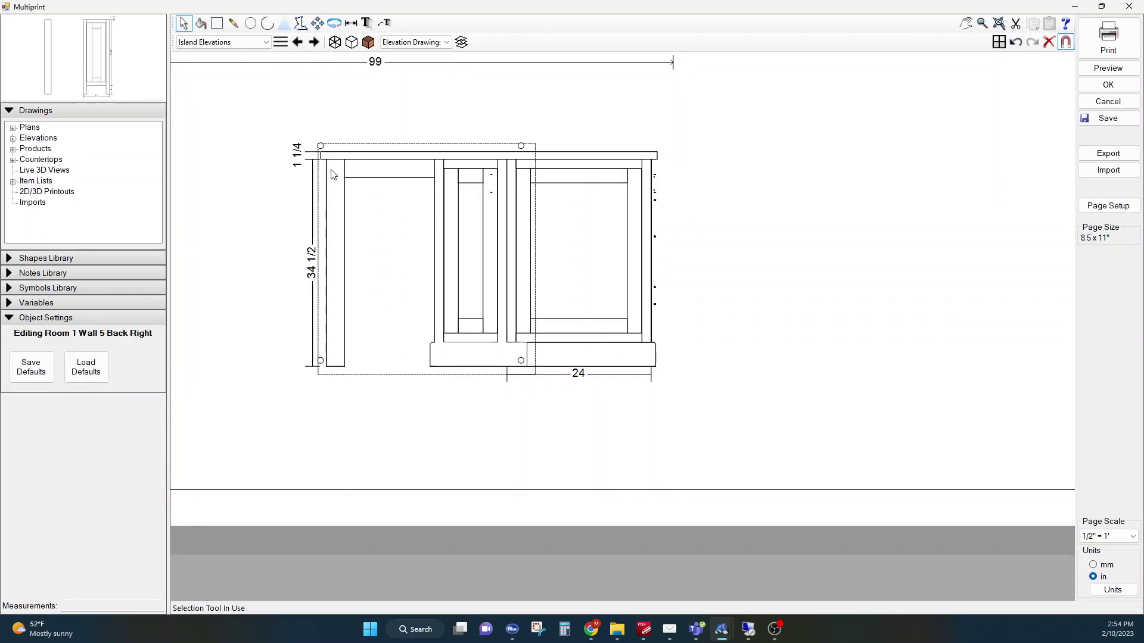
{"action": "double_click", "coordinate": [332, 170]}
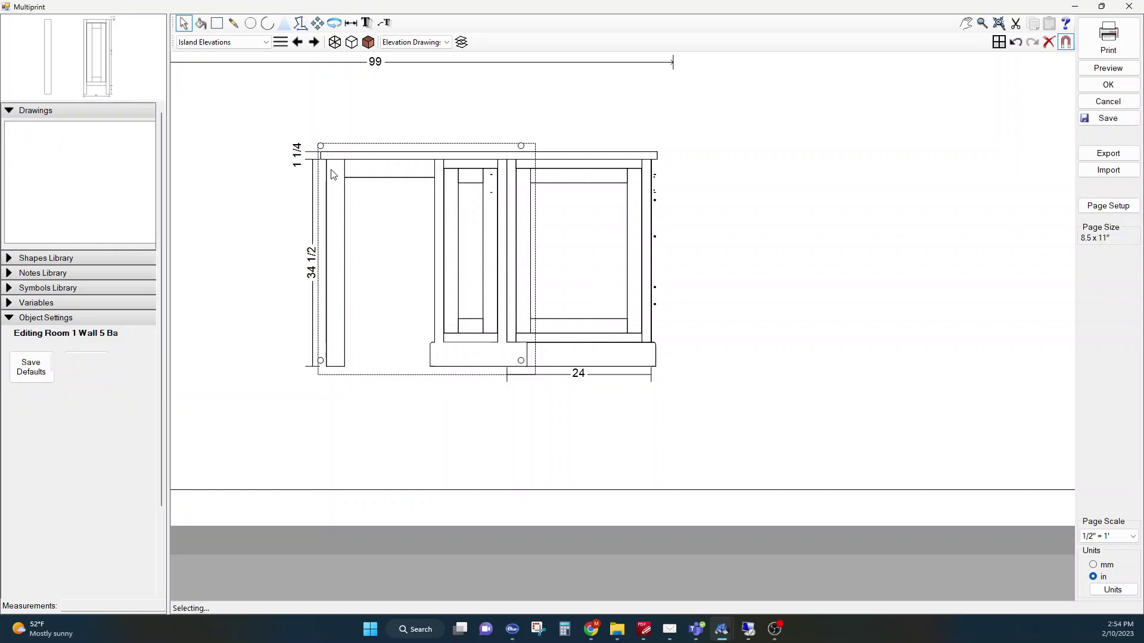
{"action": "left_click", "coordinate": [233, 23]}
{"action": "scroll", "coordinate": [433, 351], "scroll_direction": "up", "scroll_amount": 5}
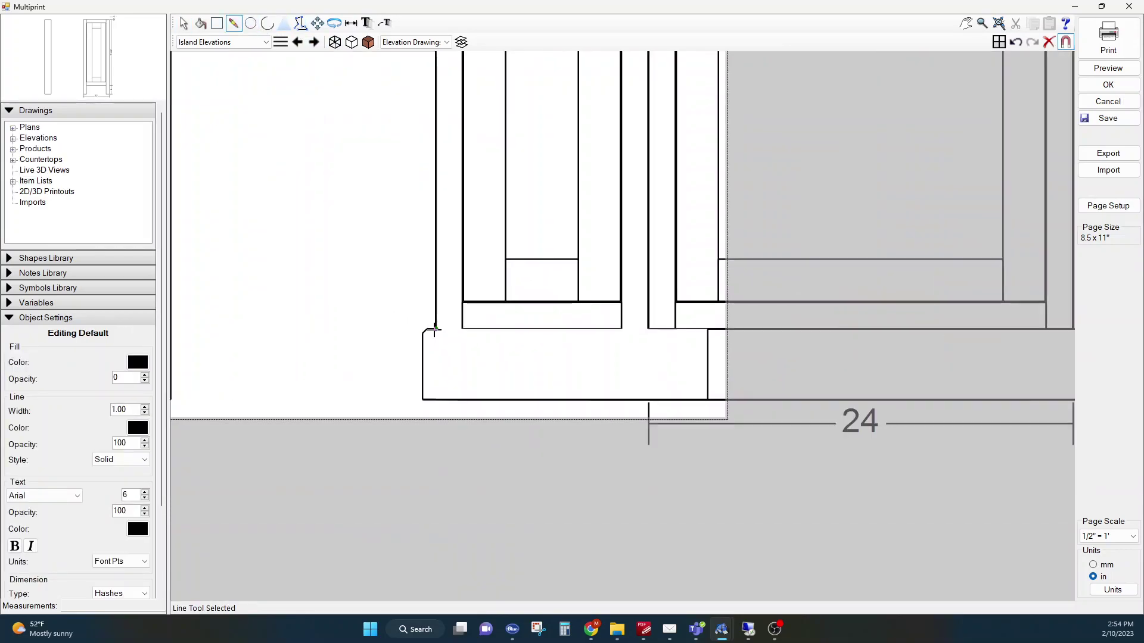
{"action": "left_click", "coordinate": [701, 325]}
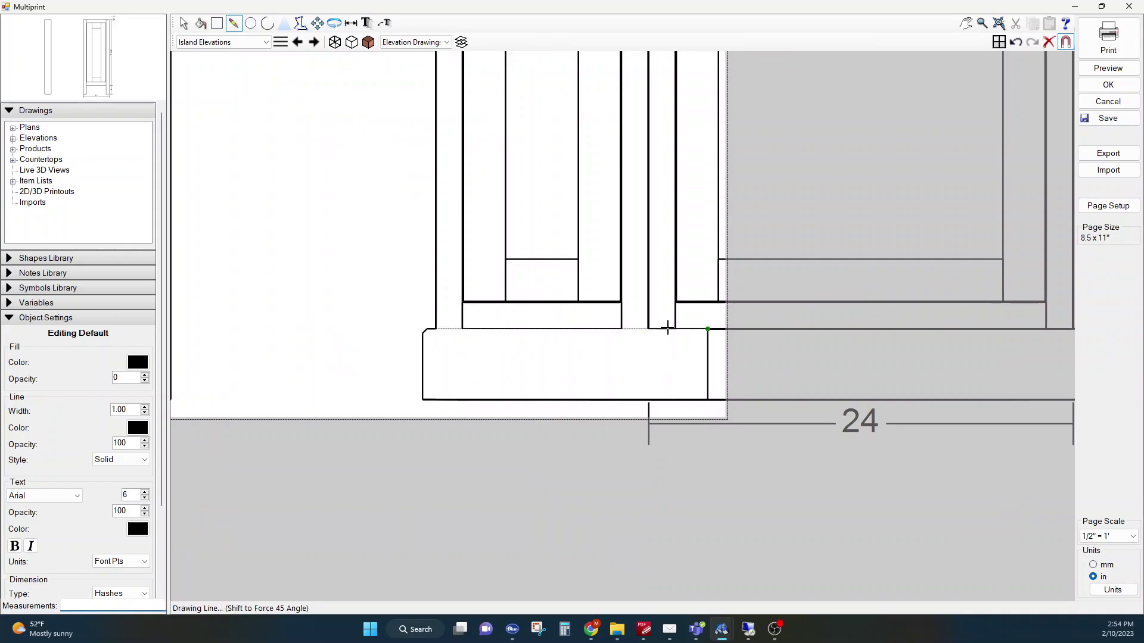
{"action": "left_click", "coordinate": [649, 329]}
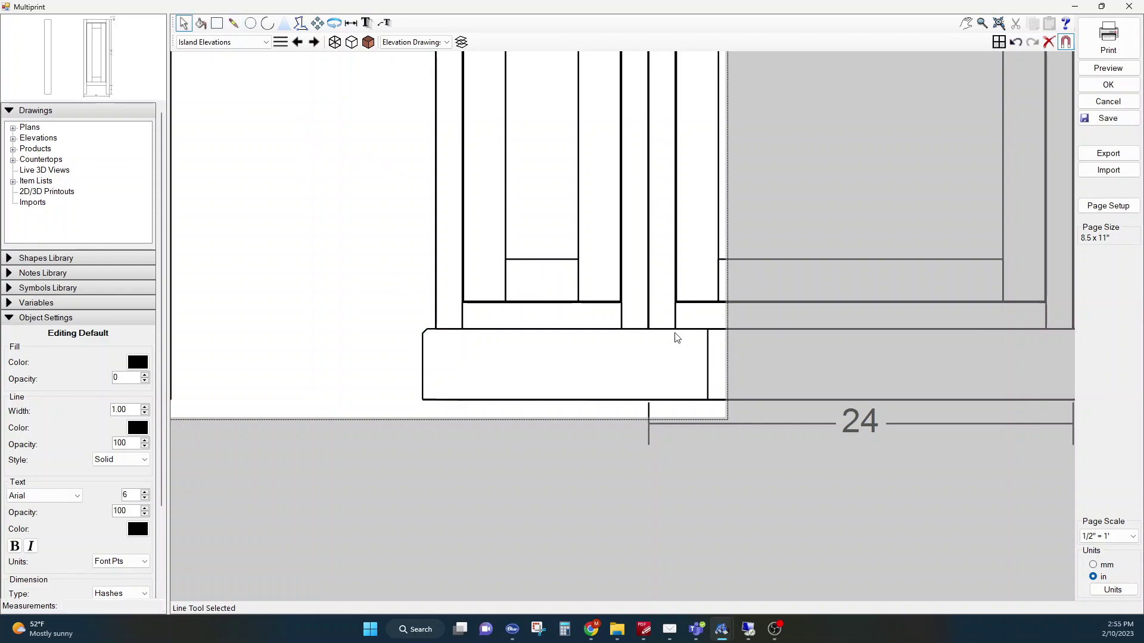
{"action": "key", "text": "Escape"}
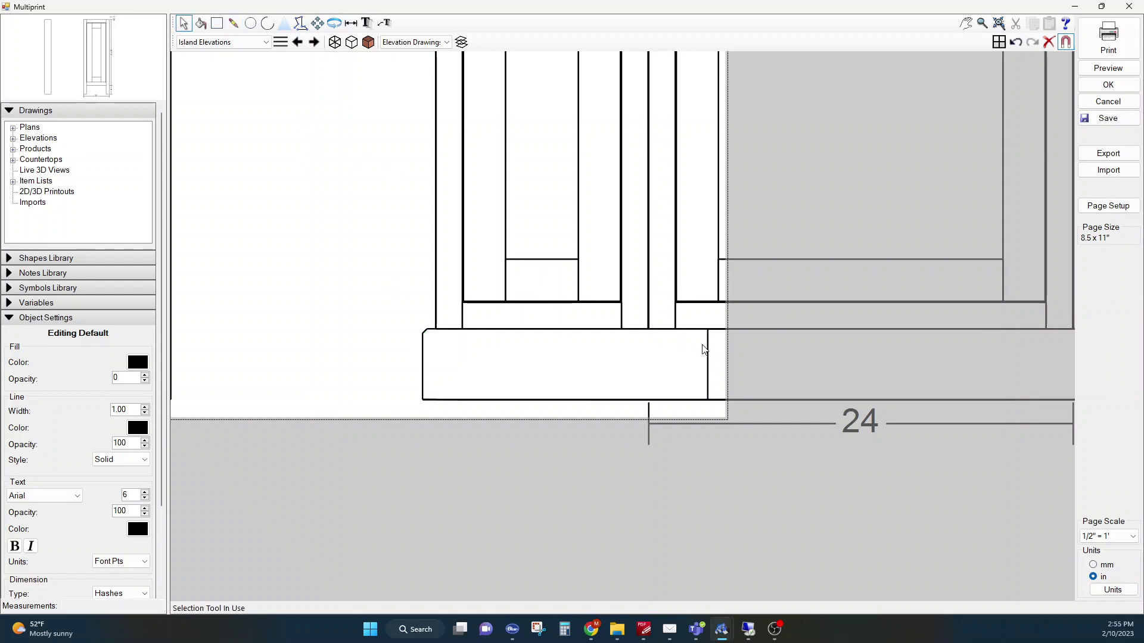
Step: Draw a vertical line over the baseboard joint, from the baseboard's top edge down to its bottom edge
{"action": "left_click", "coordinate": [234, 25]}
{"action": "scroll", "coordinate": [706, 328], "scroll_direction": "up", "scroll_amount": 3}
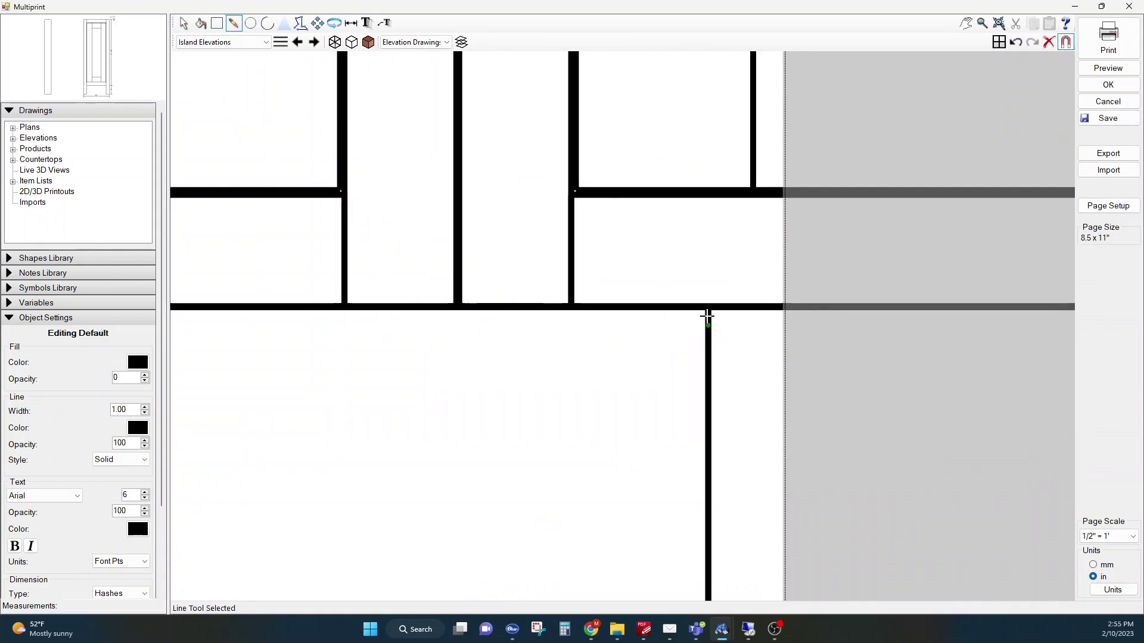
{"action": "scroll", "coordinate": [706, 325], "scroll_direction": "up", "scroll_amount": 2}
{"action": "scroll", "coordinate": [707, 313], "scroll_direction": "up", "scroll_amount": 1}
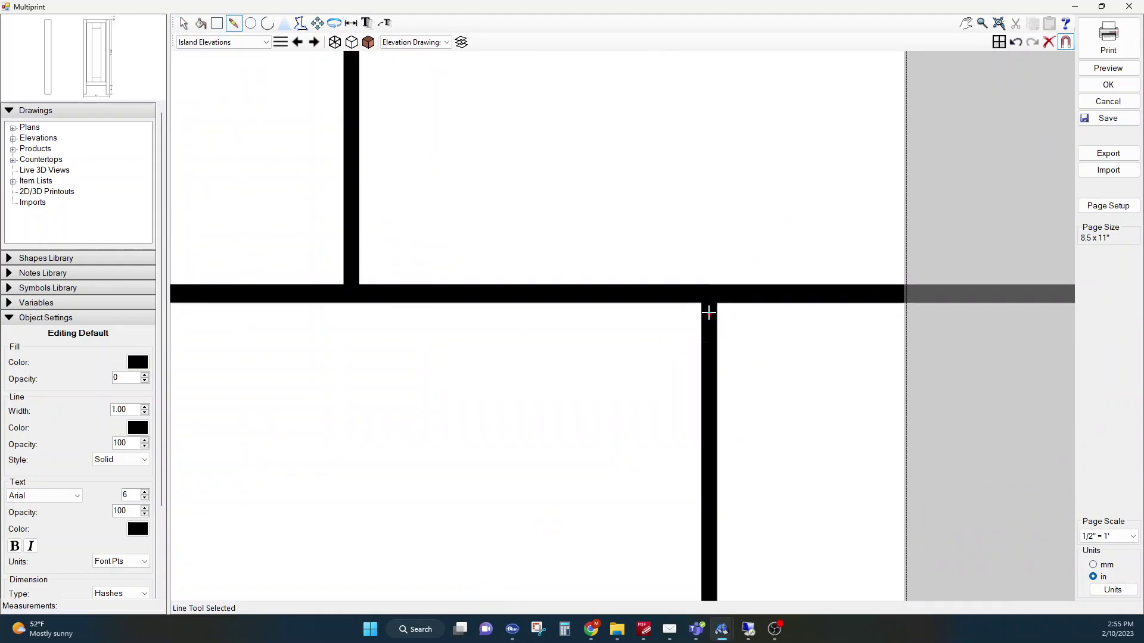
{"action": "left_click", "coordinate": [707, 309]}
{"action": "scroll", "coordinate": [692, 382], "scroll_direction": "down", "scroll_amount": 3}
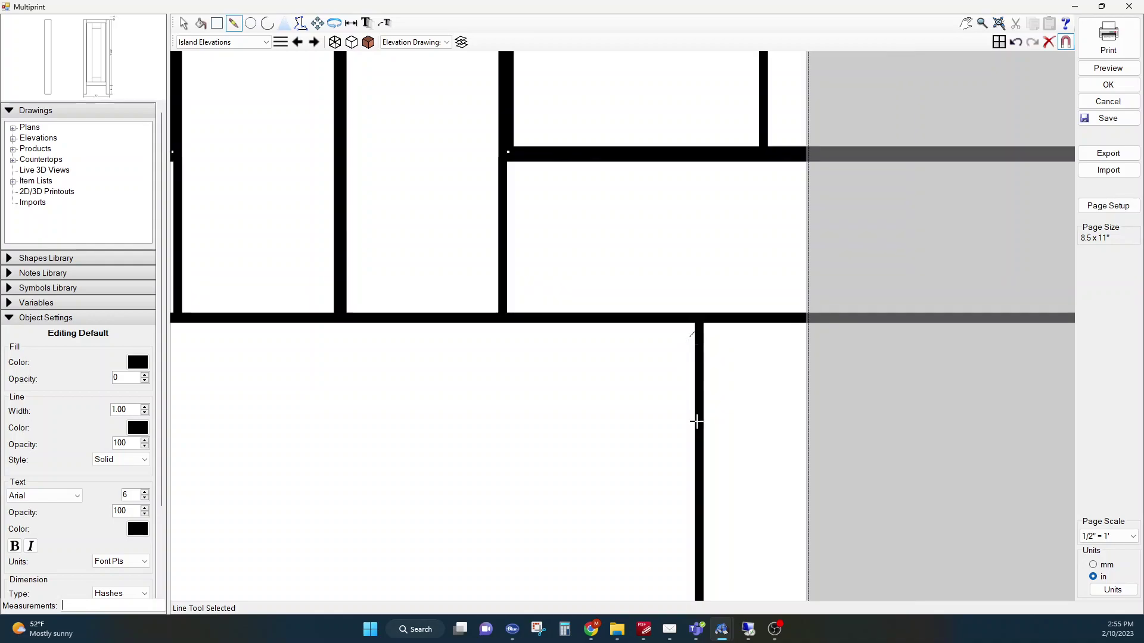
{"action": "scroll", "coordinate": [688, 495], "scroll_direction": "up", "scroll_amount": 3}
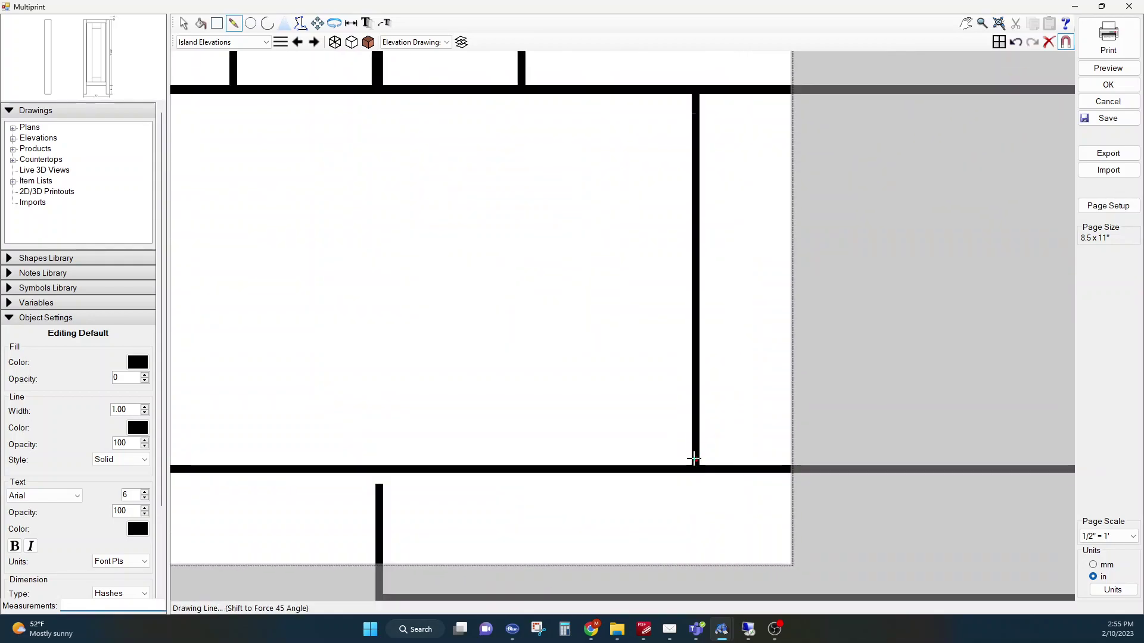
{"action": "left_click", "coordinate": [694, 460]}
{"action": "key", "text": "Escape"}
Step: Make the line over the baseboard joint white with a width of 2.00
{"action": "left_click", "coordinate": [692, 430]}
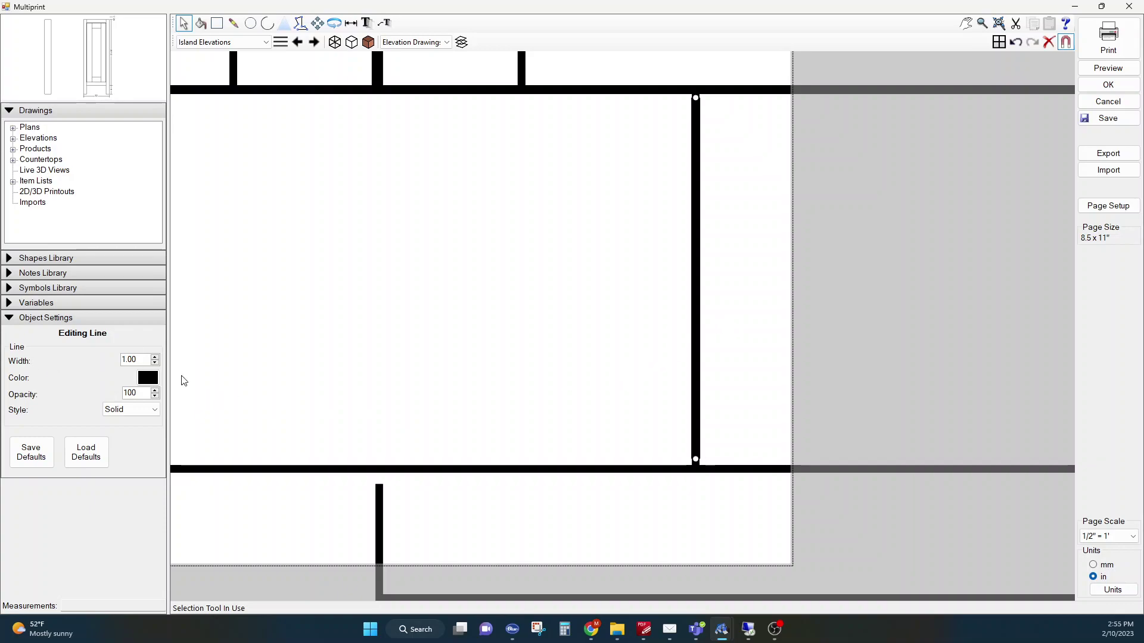
{"action": "left_click", "coordinate": [148, 377]}
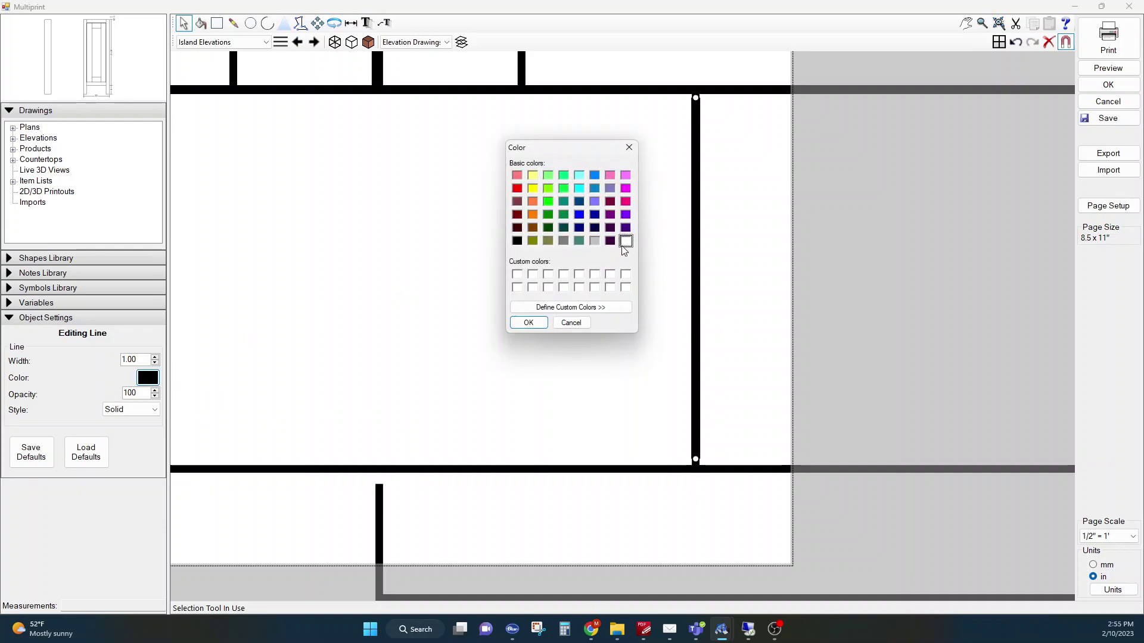
{"action": "left_click", "coordinate": [527, 324]}
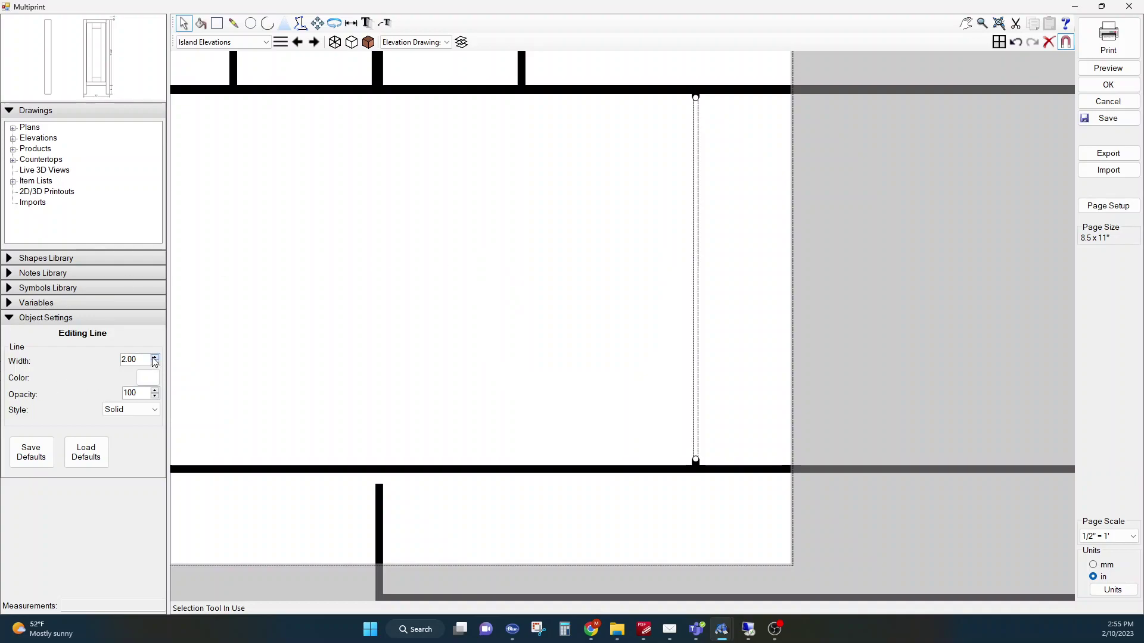
Step: Extend both ends of the white masking line to meet the baseboard's bottom and top edges
{"action": "scroll", "coordinate": [695, 456], "scroll_direction": "up", "scroll_amount": 1}
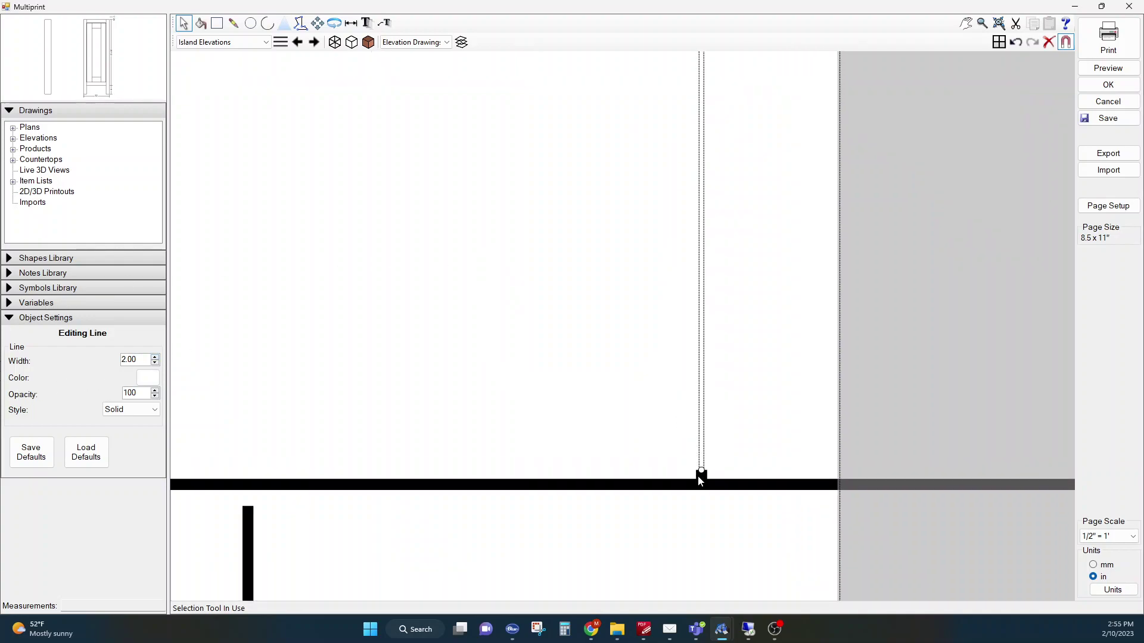
{"action": "scroll", "coordinate": [698, 475], "scroll_direction": "up", "scroll_amount": 1}
{"action": "left_click_drag", "start_coordinate": [703, 470], "coordinate": [701, 480]}
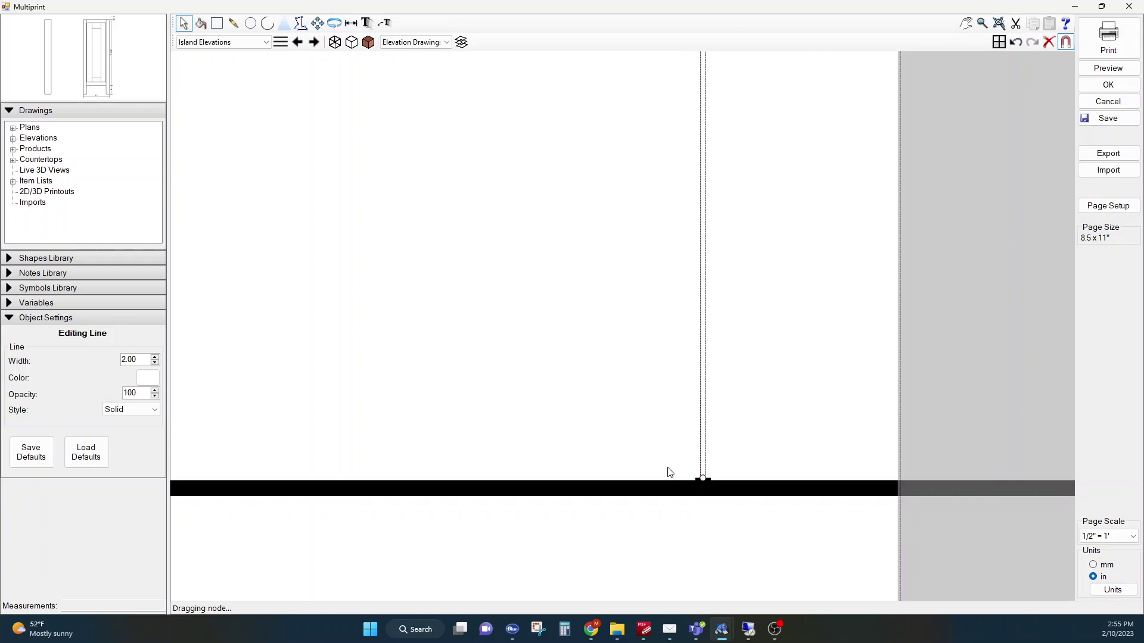
{"action": "scroll", "coordinate": [669, 472], "scroll_direction": "down", "scroll_amount": 3}
{"action": "scroll", "coordinate": [684, 145], "scroll_direction": "up", "scroll_amount": 5}
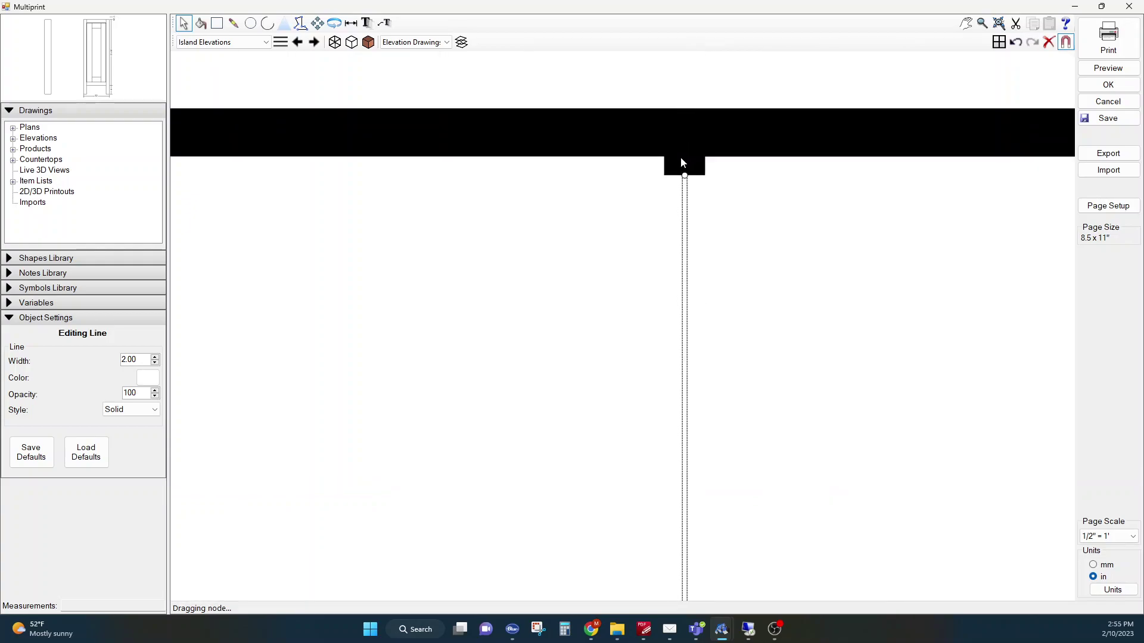
{"action": "left_click_drag", "start_coordinate": [684, 181], "coordinate": [691, 170]}
{"action": "left_click_drag", "start_coordinate": [691, 160], "coordinate": [691, 158]}
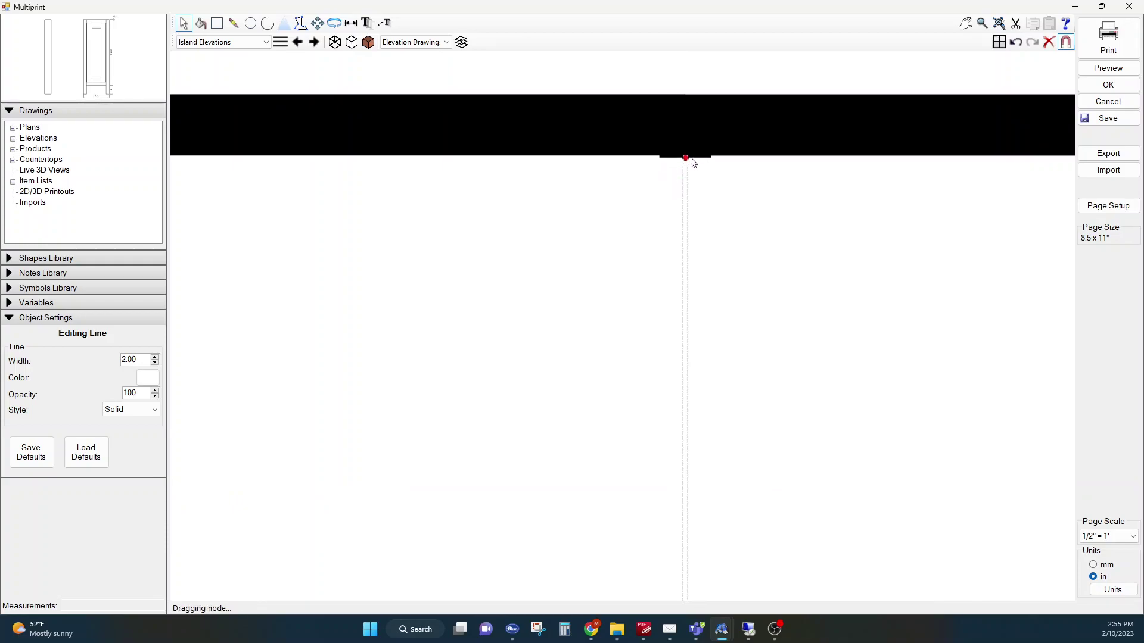
{"action": "scroll", "coordinate": [652, 180], "scroll_direction": "down", "scroll_amount": 5}
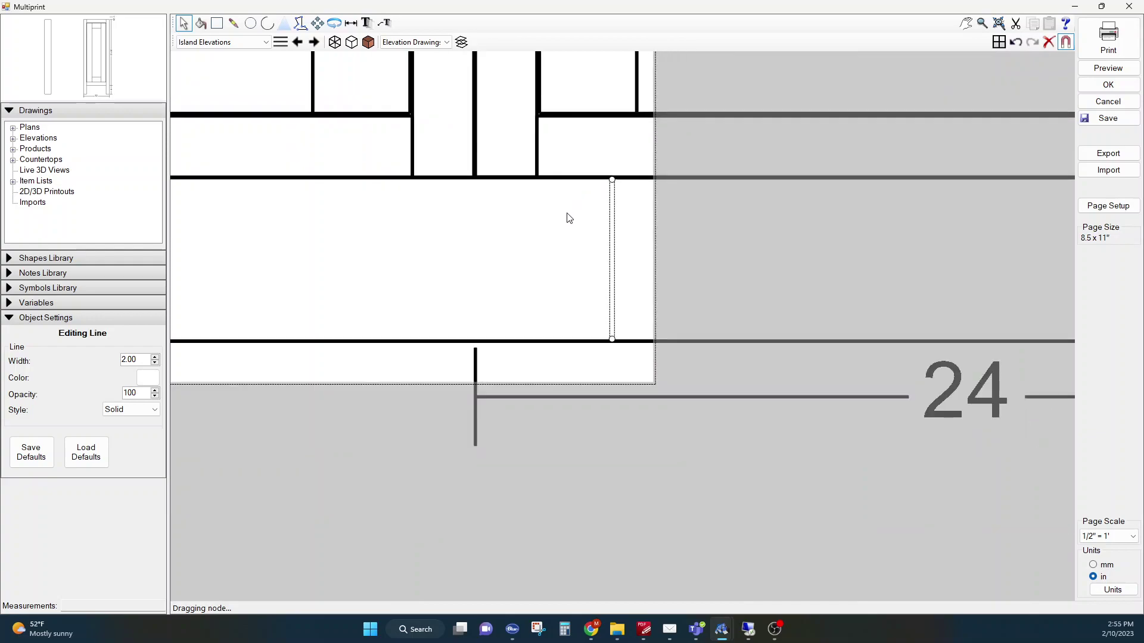
Step: Draw a horizontal line joining the lower corners of the baseboard's two end bevels, then finish editing the elevation drawing
{"action": "scroll", "coordinate": [549, 433], "scroll_direction": "down", "scroll_amount": 1}
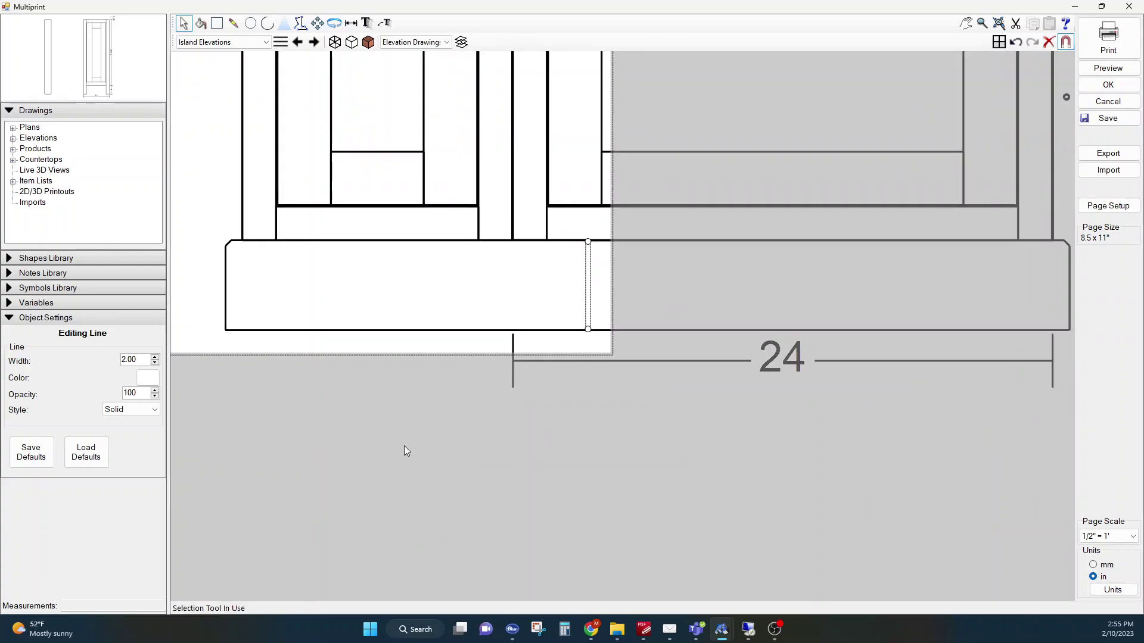
{"action": "left_click", "coordinate": [232, 25]}
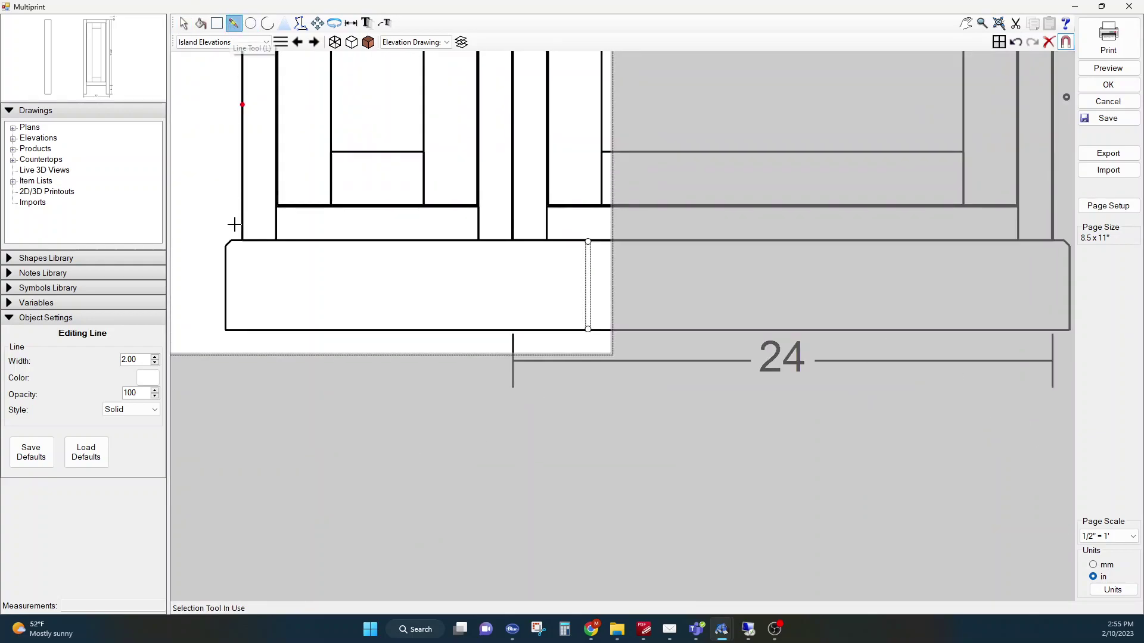
{"action": "left_click", "coordinate": [226, 246]}
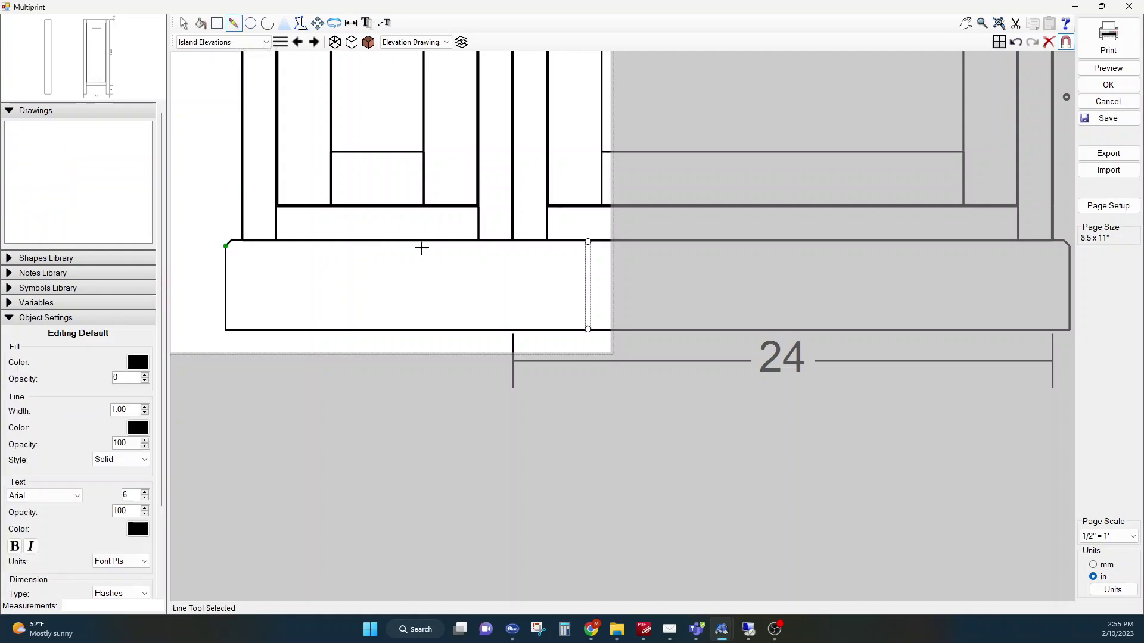
{"action": "scroll", "coordinate": [567, 251], "scroll_direction": "up", "scroll_amount": 4}
{"action": "scroll", "coordinate": [600, 243], "scroll_direction": "down", "scroll_amount": 8}
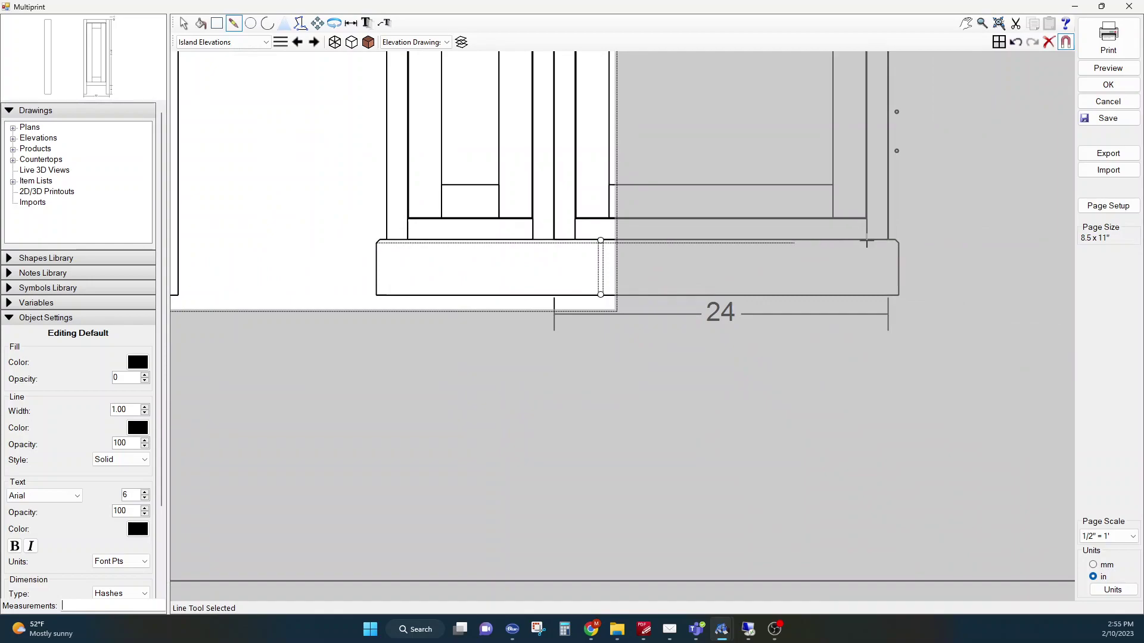
{"action": "scroll", "coordinate": [884, 241], "scroll_direction": "up", "scroll_amount": 3}
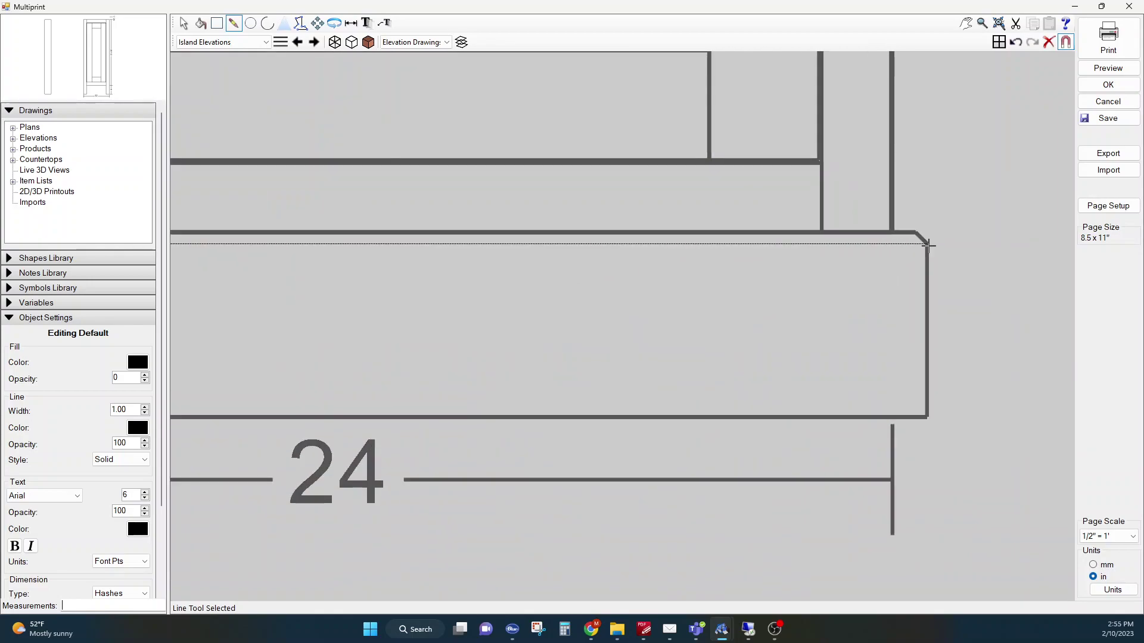
{"action": "scroll", "coordinate": [926, 242], "scroll_direction": "down", "scroll_amount": 4}
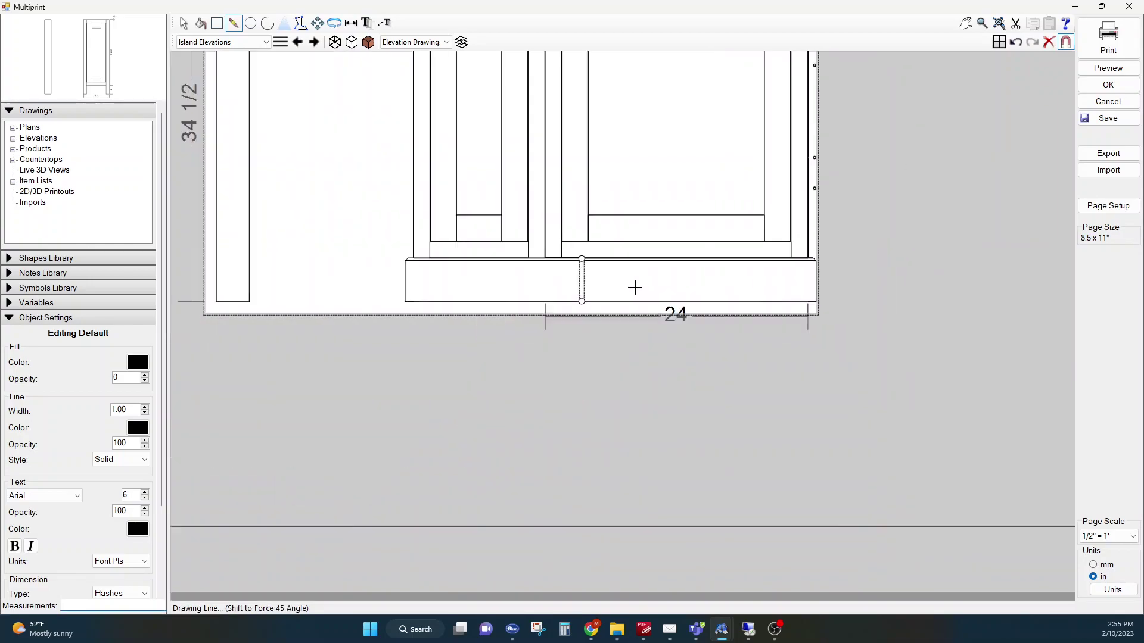
{"action": "key", "text": "Escape"}
{"action": "left_click", "coordinate": [478, 369]}
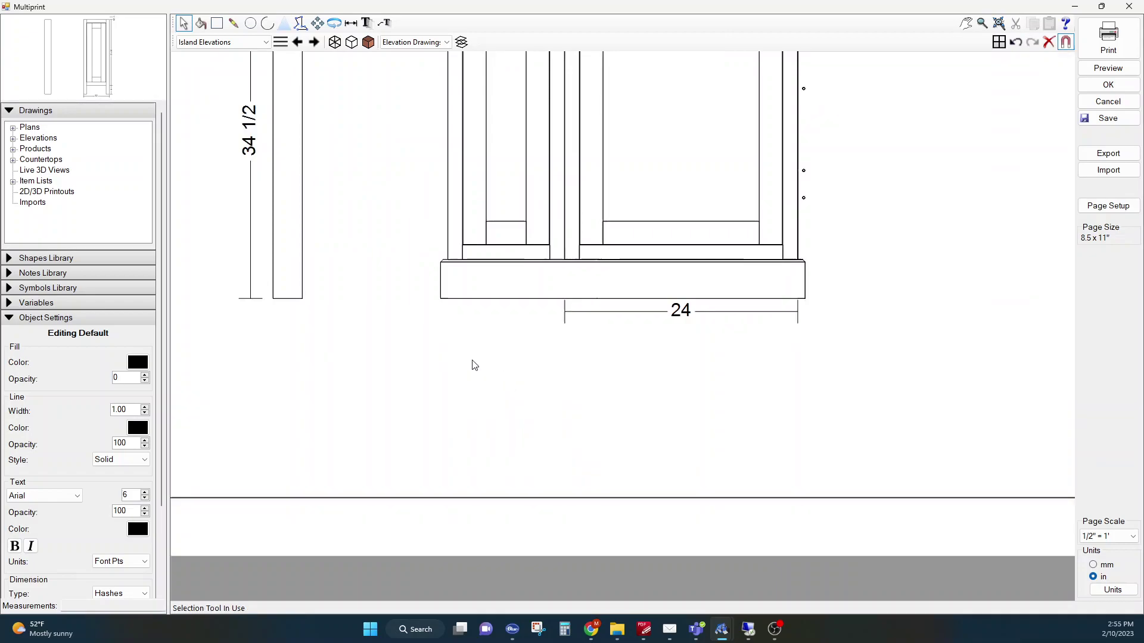
Step: Select all parts of the combined end elevation and move them left beneath the 99-inch island elevation
{"action": "scroll", "coordinate": [472, 361], "scroll_direction": "down", "scroll_amount": 3}
{"action": "scroll", "coordinate": [440, 285], "scroll_direction": "down", "scroll_amount": 1}
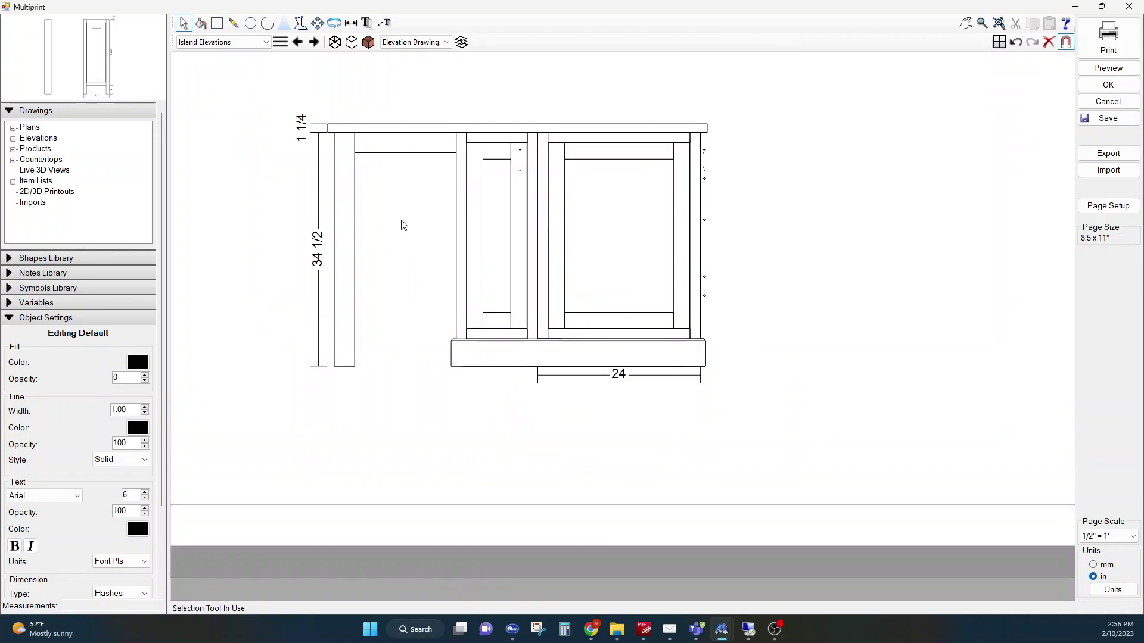
{"action": "scroll", "coordinate": [419, 235], "scroll_direction": "down", "scroll_amount": 1}
{"action": "scroll", "coordinate": [419, 235], "scroll_direction": "down", "scroll_amount": 1}
{"action": "left_click", "coordinate": [460, 220]}
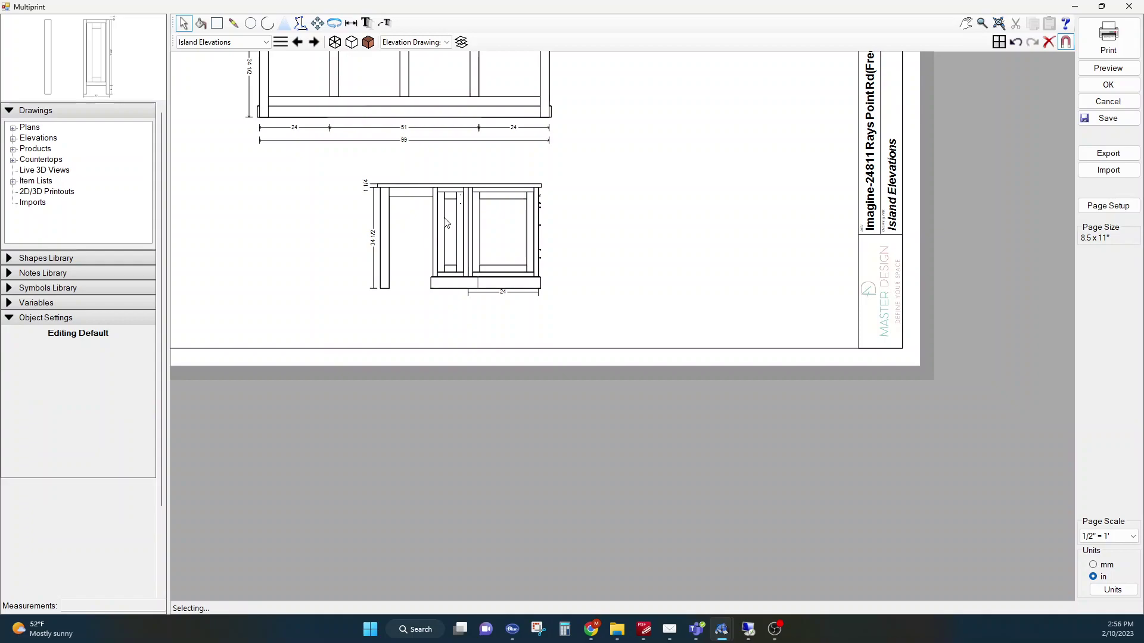
{"action": "left_click", "coordinate": [282, 164]}
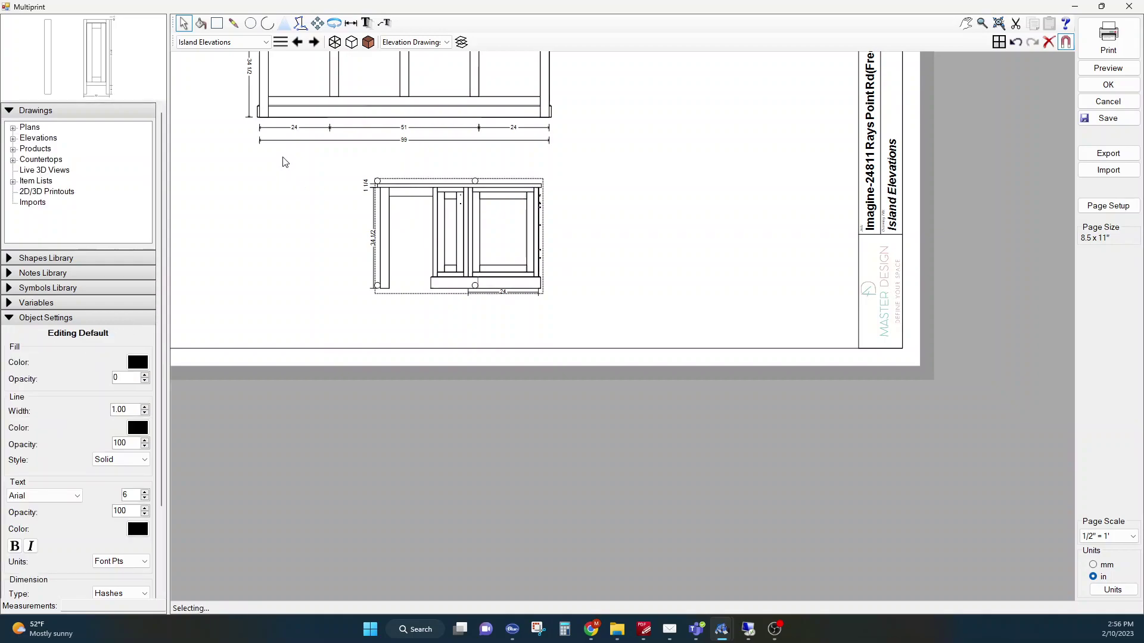
{"action": "left_click_drag", "start_coordinate": [287, 162], "coordinate": [579, 328]}
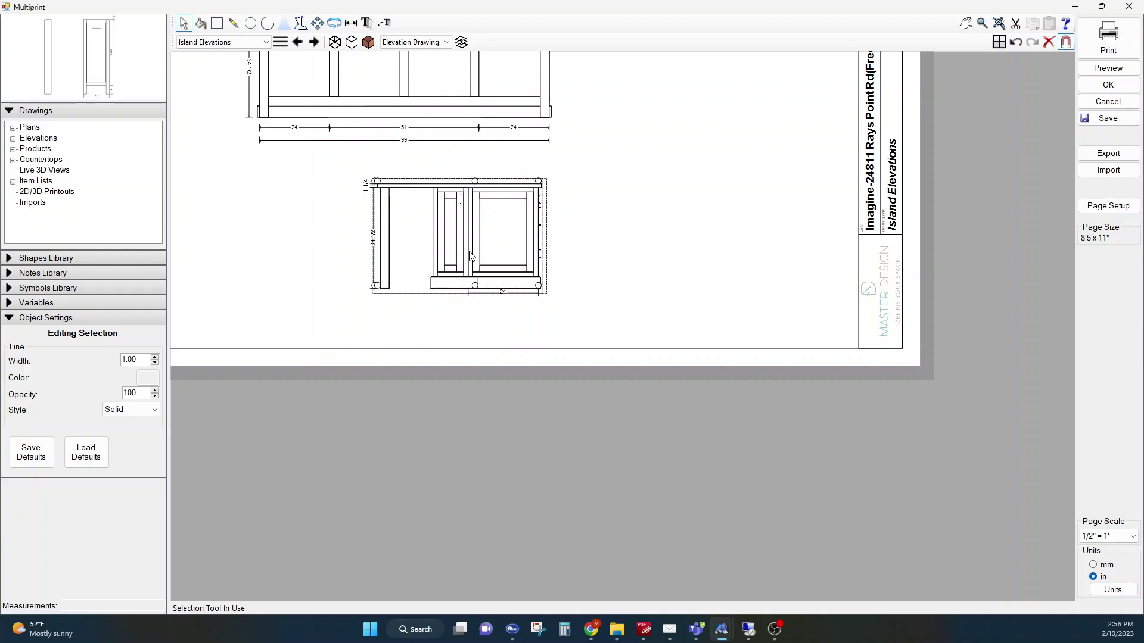
{"action": "left_click_drag", "start_coordinate": [470, 255], "coordinate": [403, 249]}
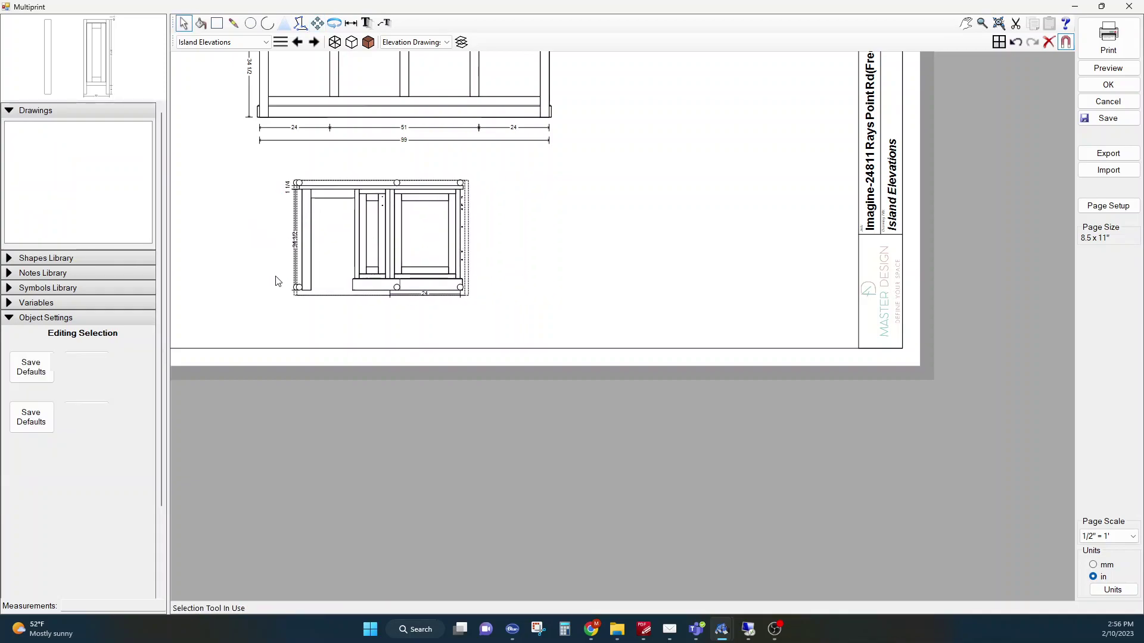
{"action": "left_click", "coordinate": [227, 306]}
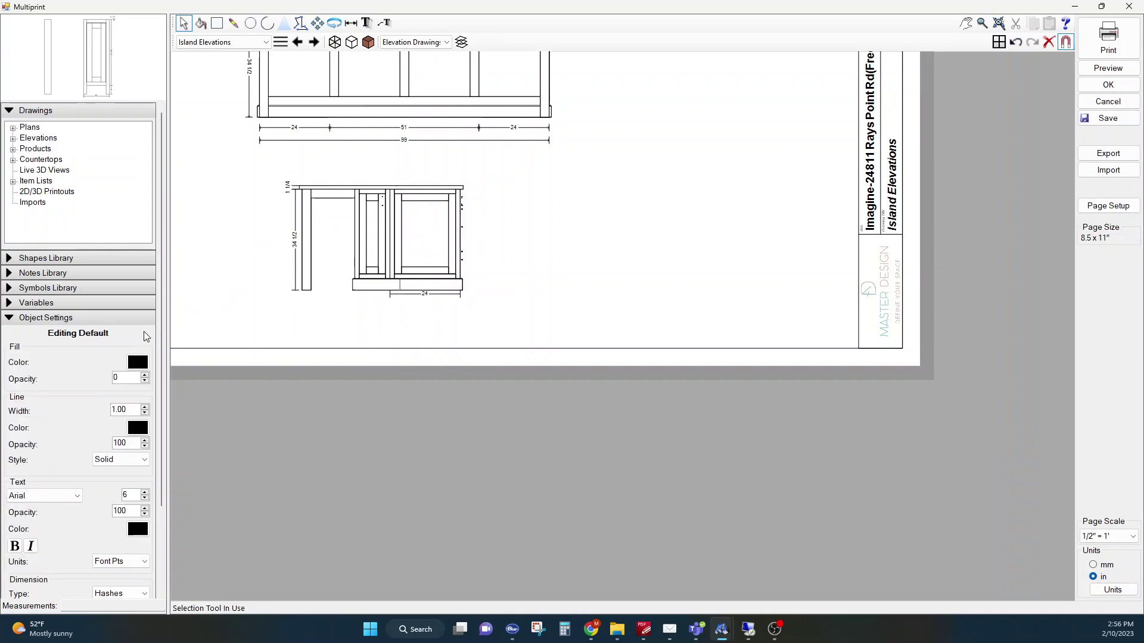